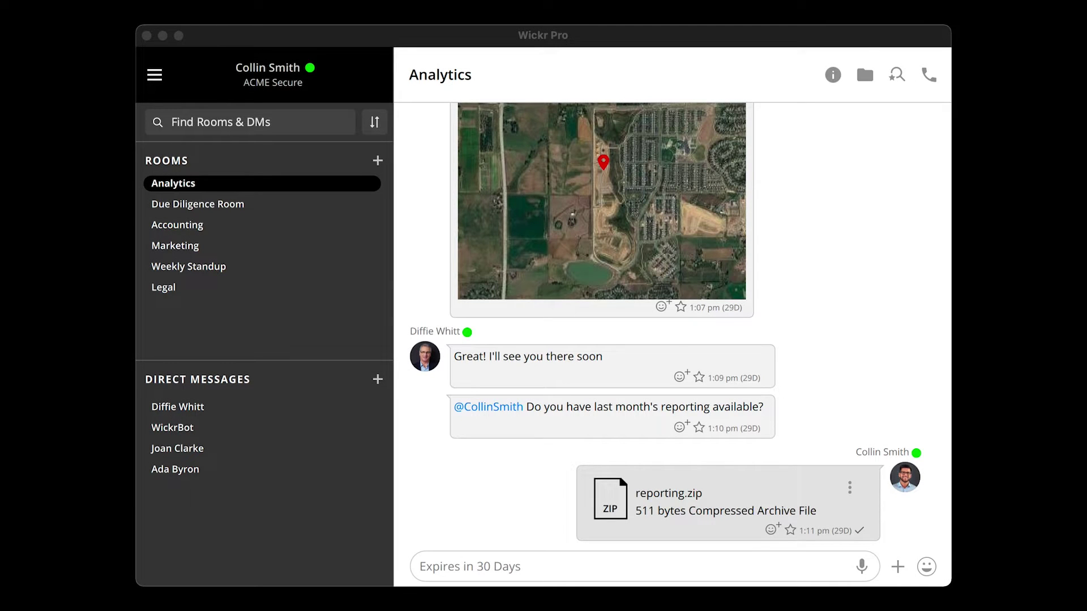
Add the contact listed under A to the Analytics room as its fourth member.
click(840, 82)
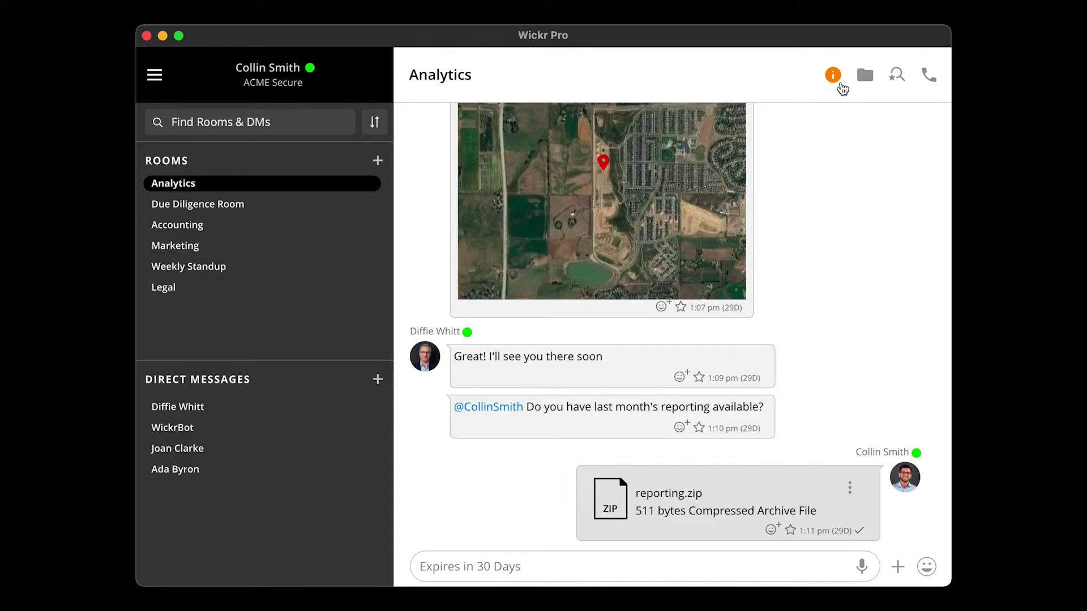
click(841, 86)
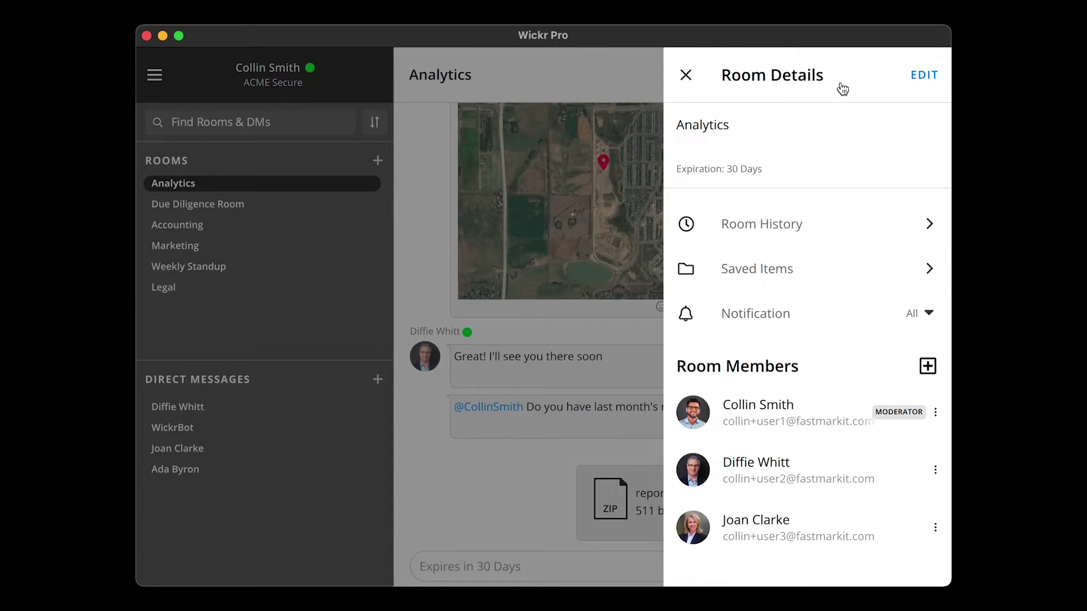
click(929, 373)
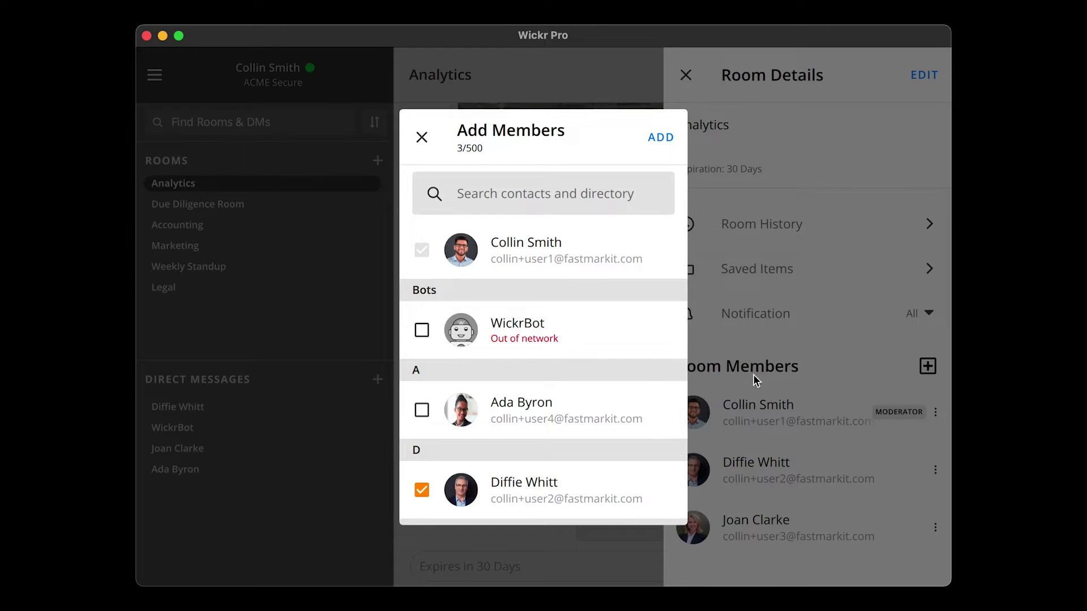
click(423, 411)
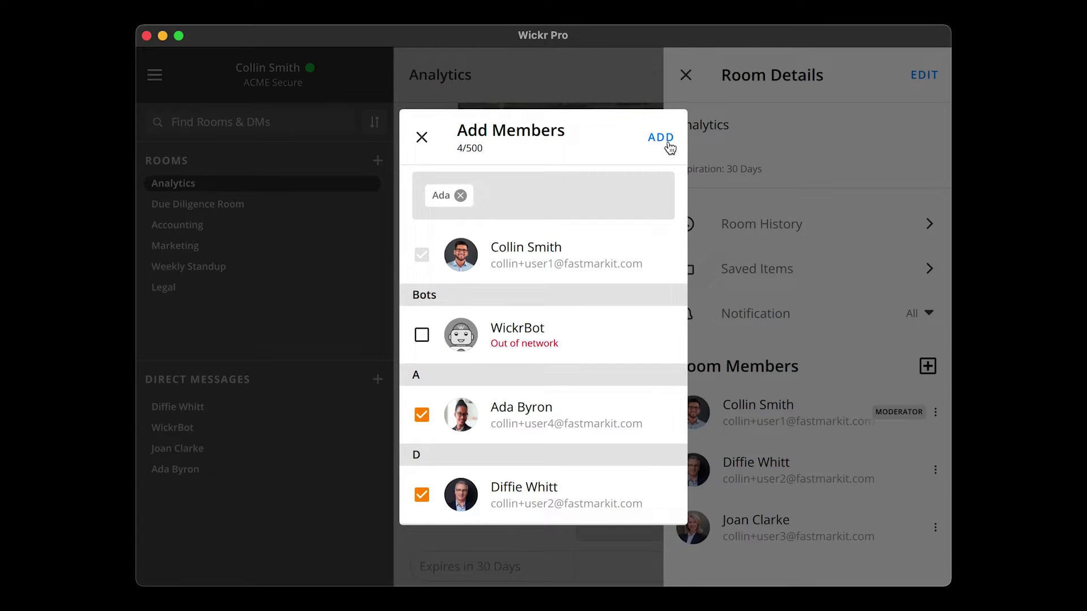
click(668, 141)
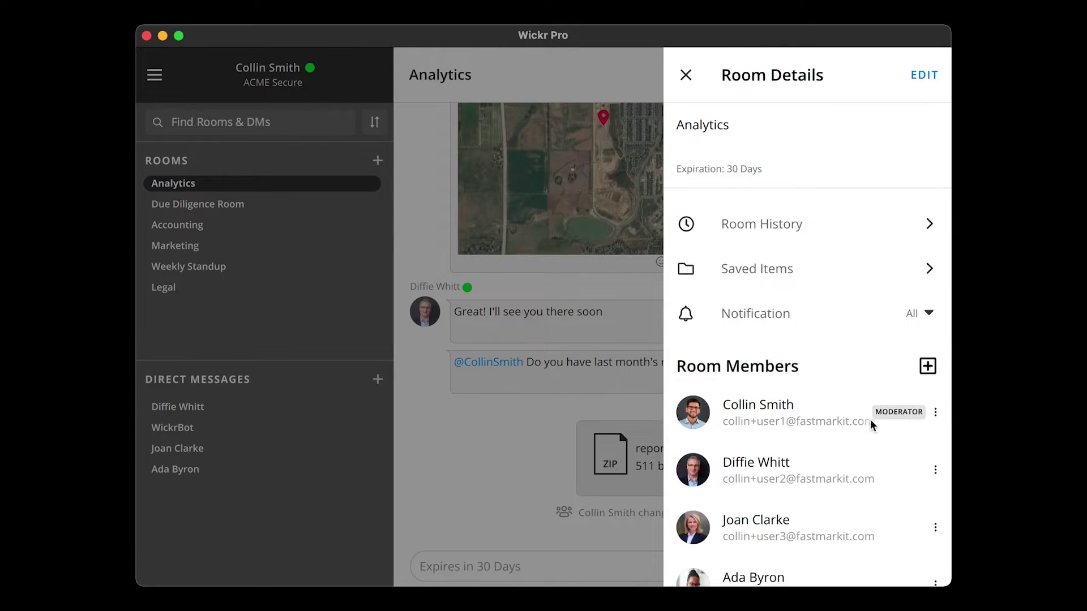
Make the second member a moderator and save room settings: 30 Days expiration, burn-on-read Off.
click(936, 475)
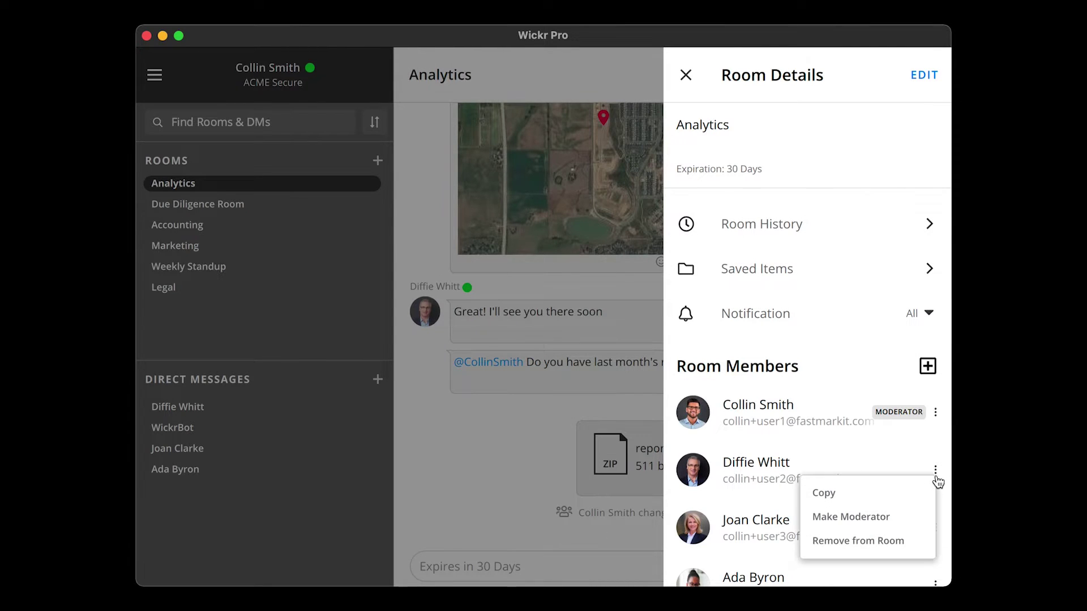
click(911, 525)
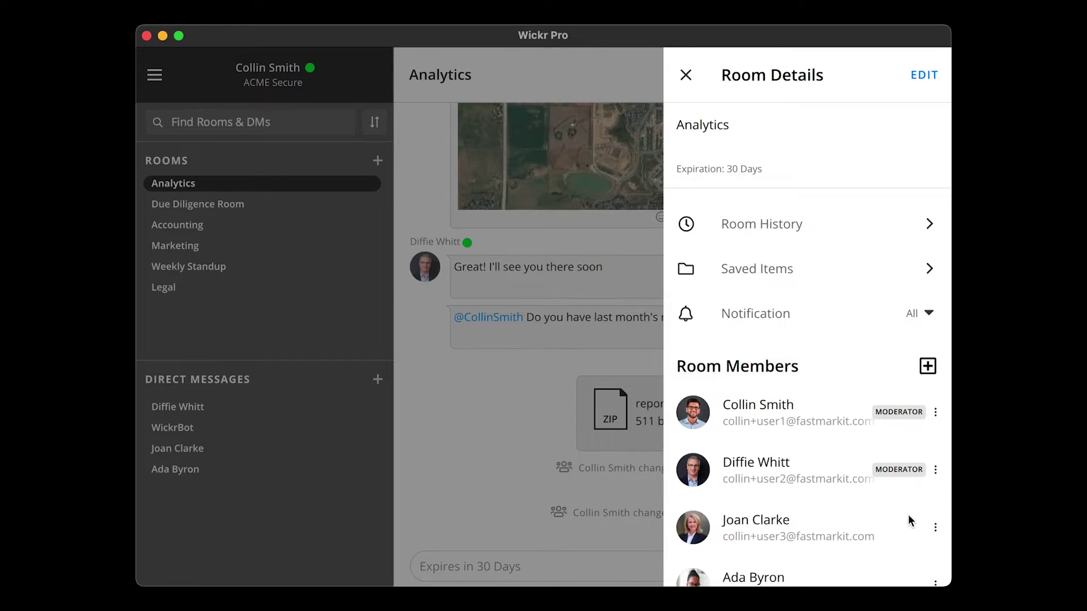
click(924, 84)
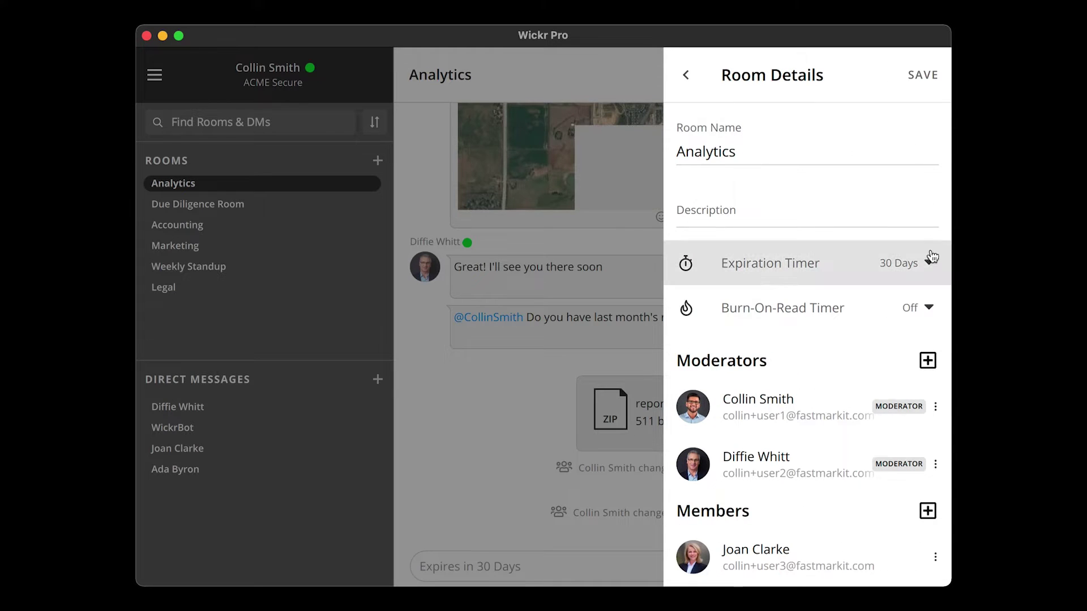
click(929, 264)
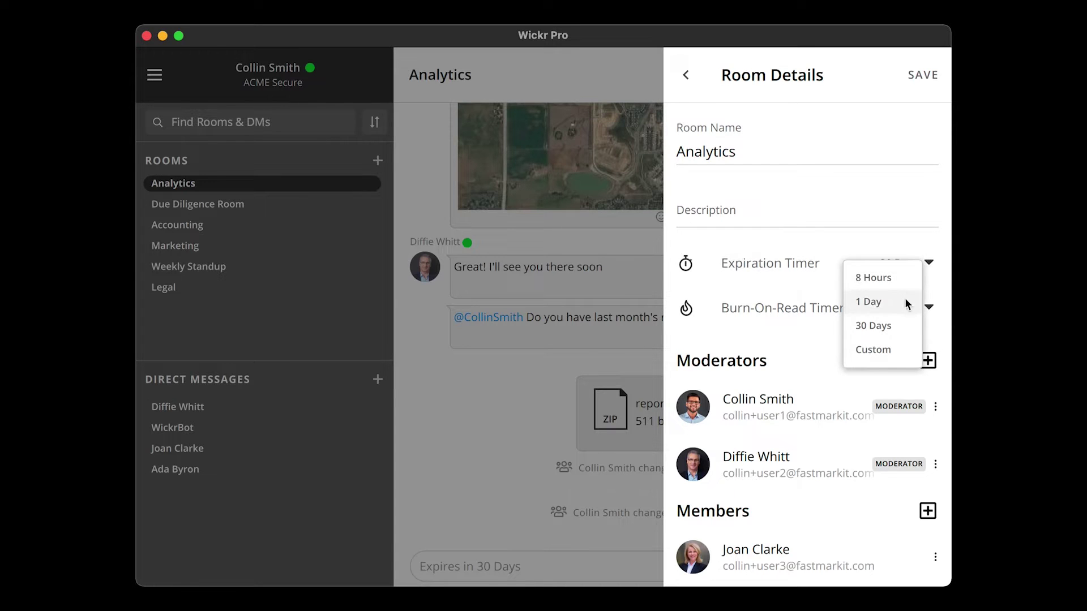
click(902, 331)
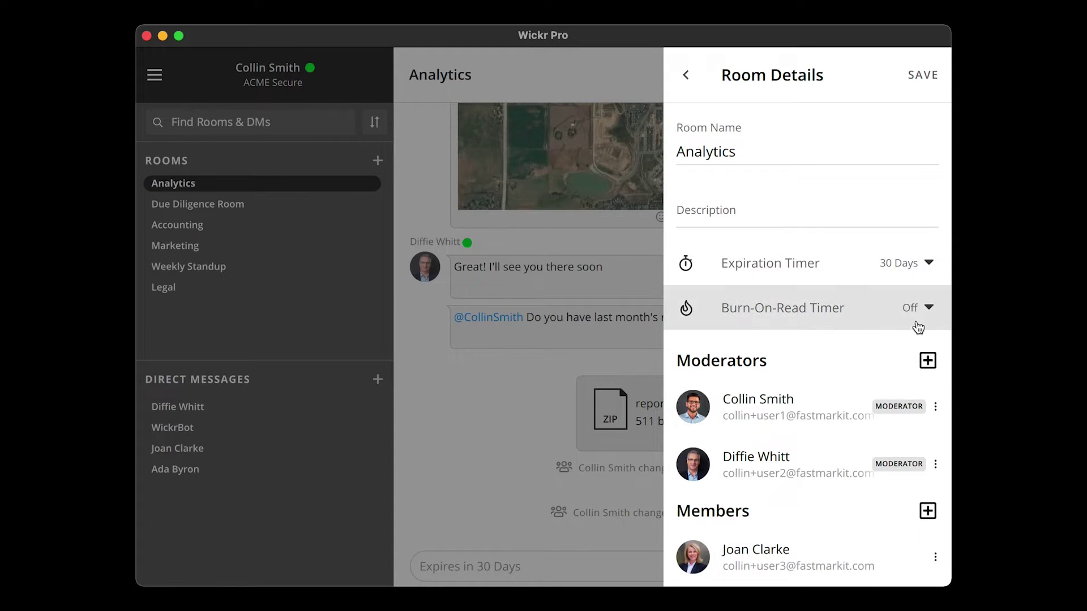
click(928, 311)
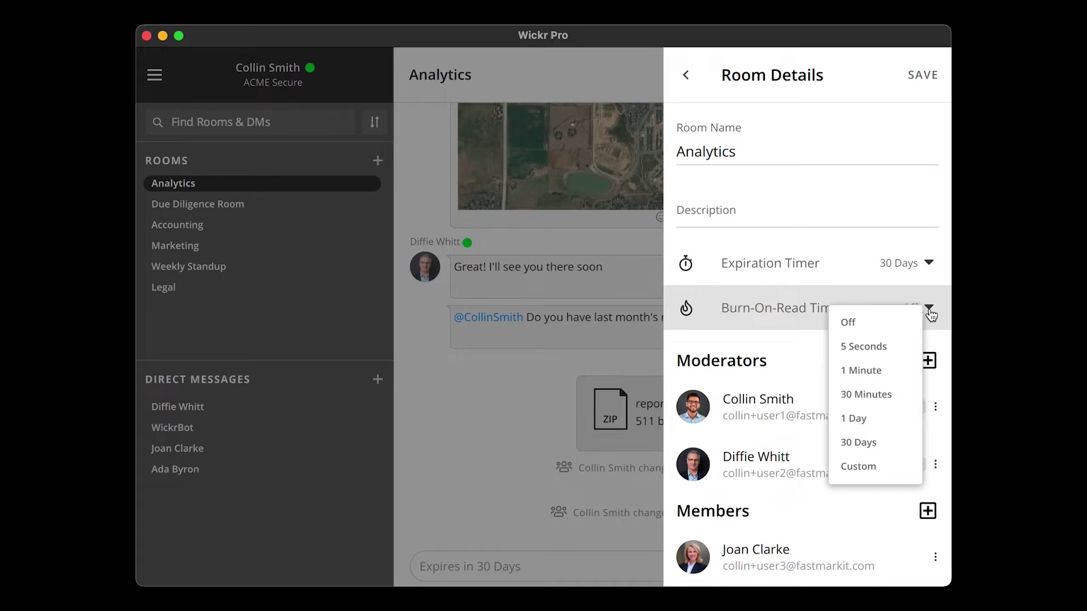
click(903, 324)
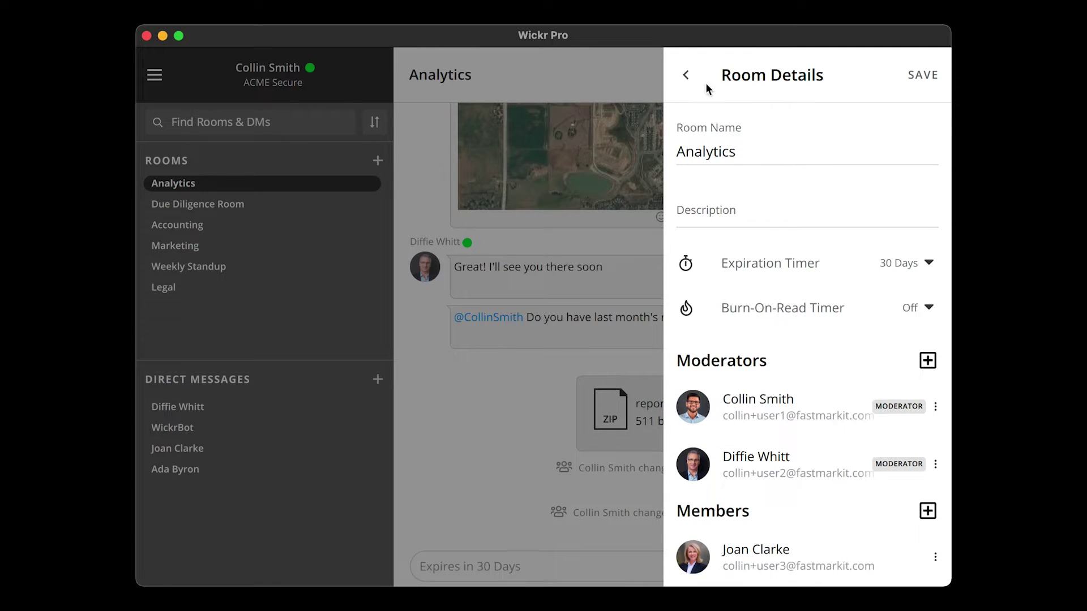
click(686, 77)
click(686, 76)
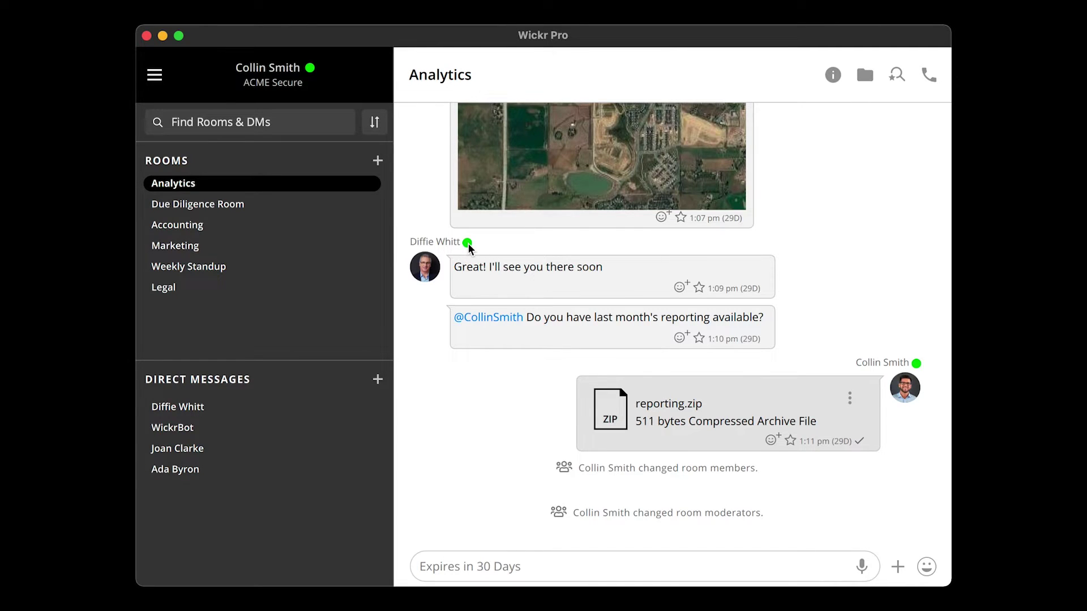
click(155, 76)
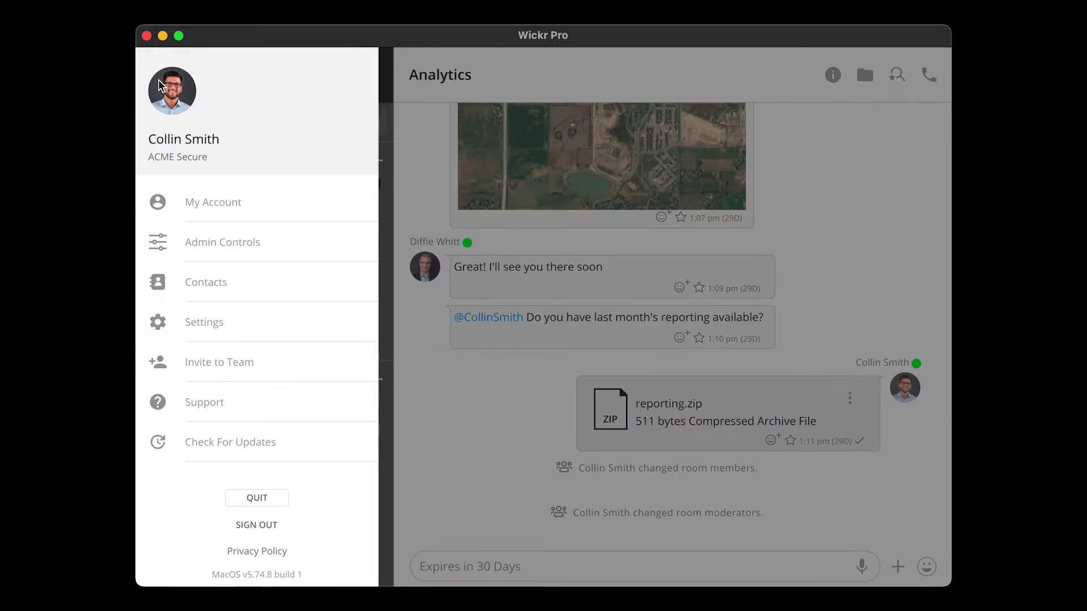
click(251, 211)
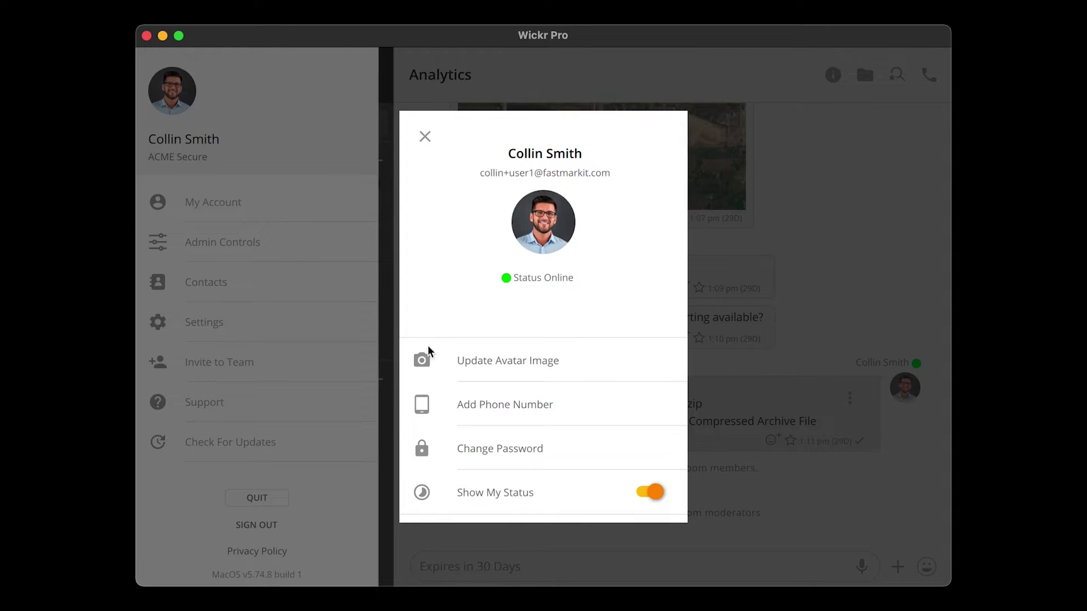
click(648, 496)
click(647, 495)
click(425, 138)
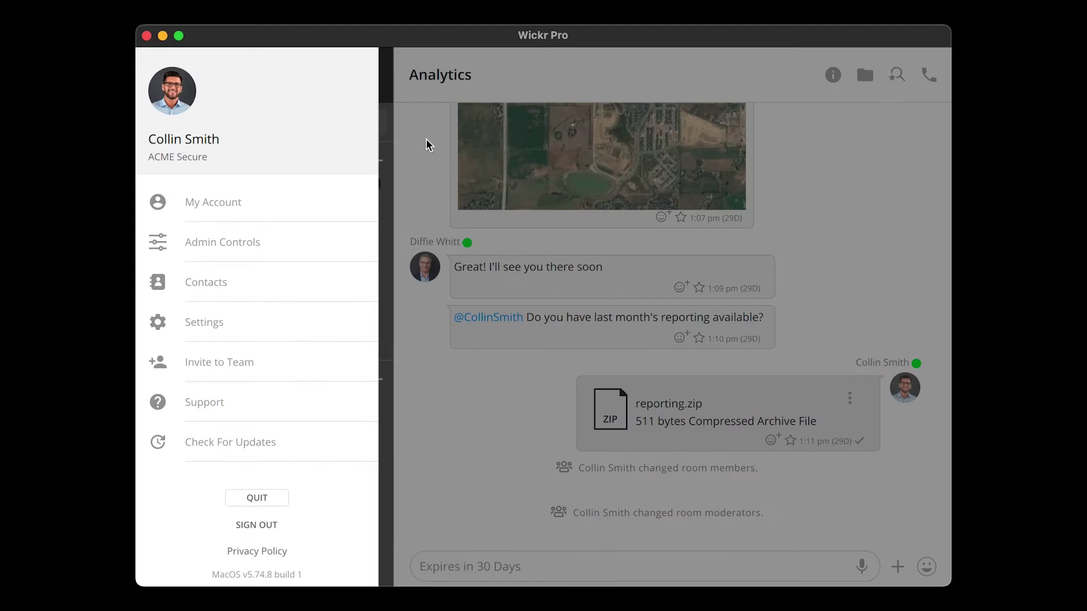
click(429, 145)
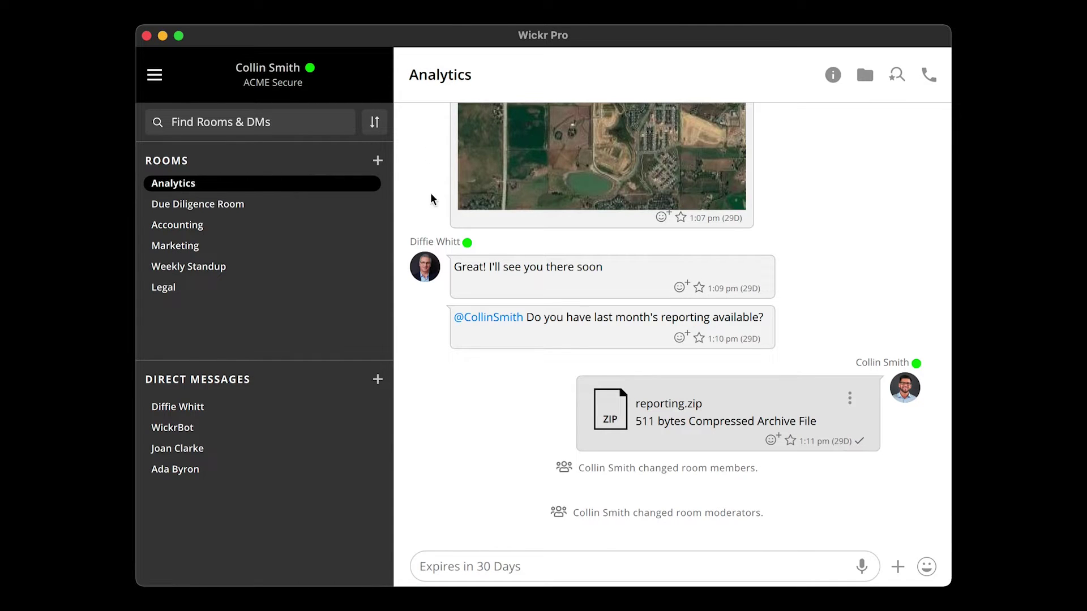
click(436, 569)
text(@all let's welcome @a)
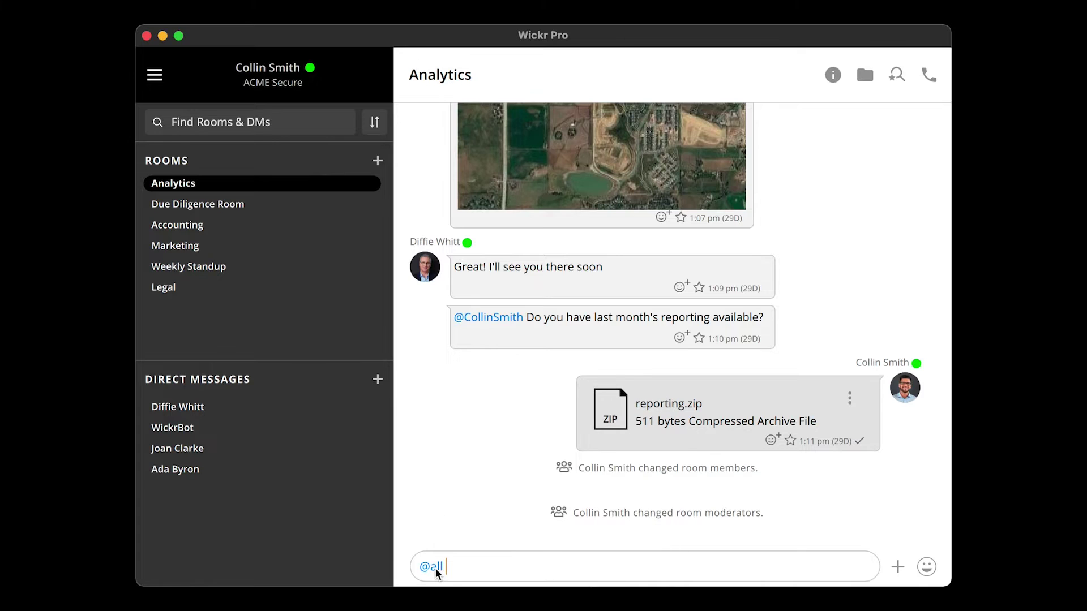
click(592, 504)
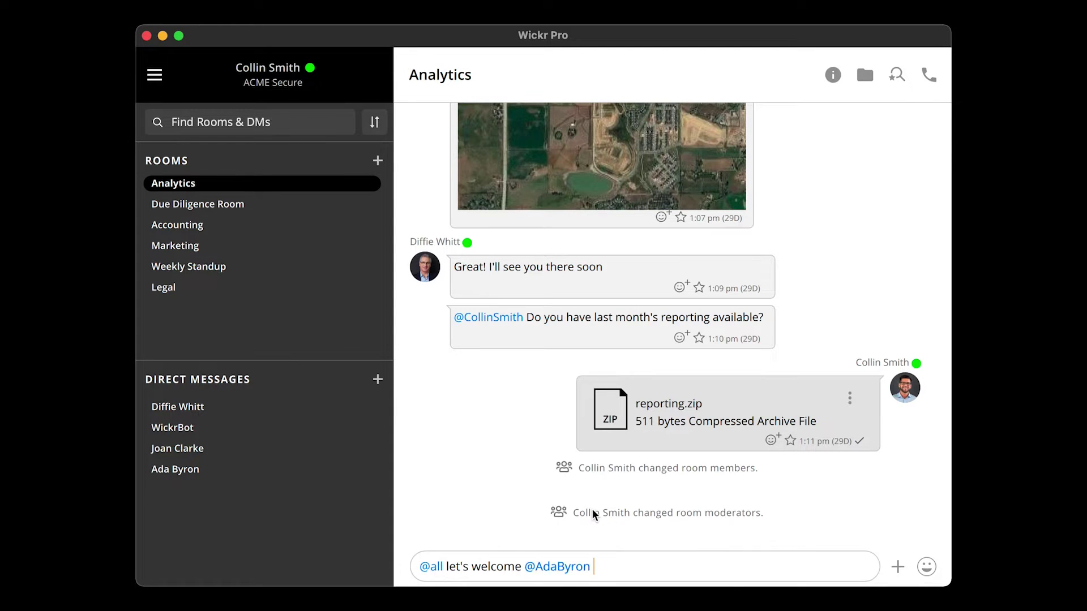
text(to the team)
key(Return)
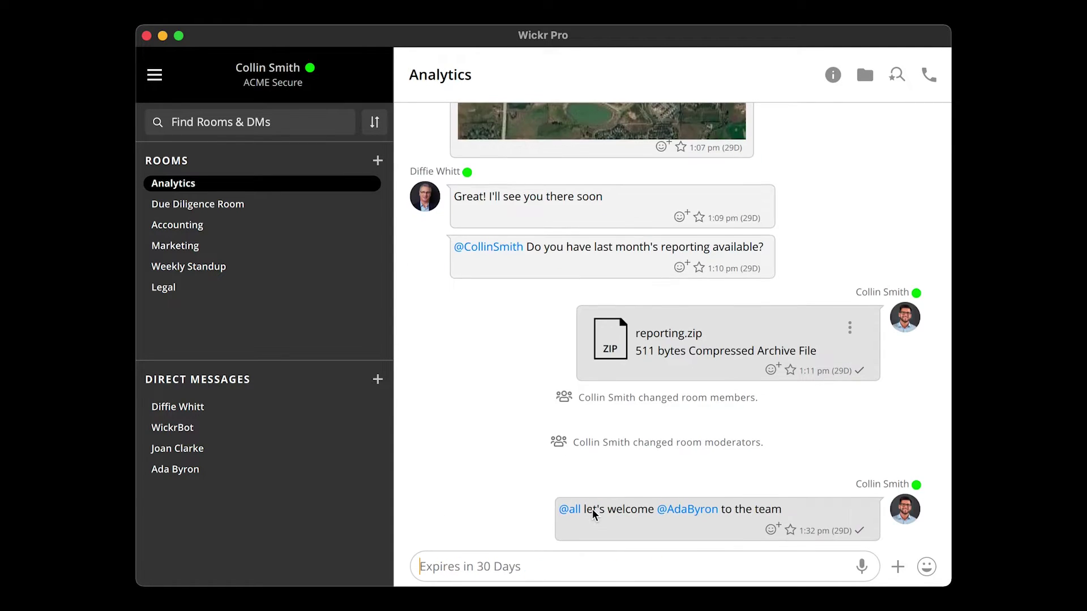
text(@a)
click(587, 533)
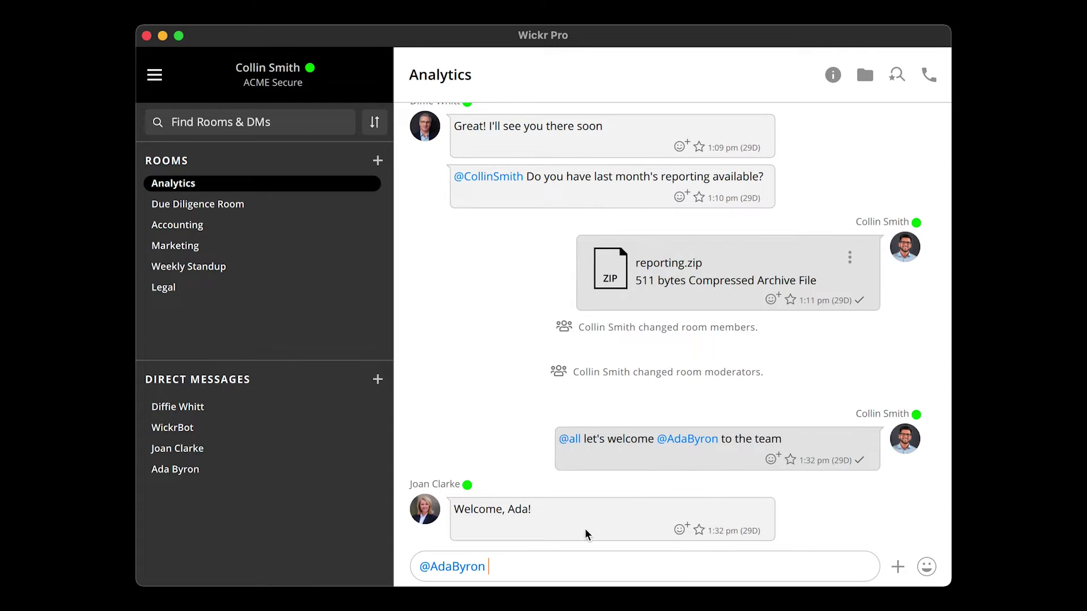
text(See attached for our T)
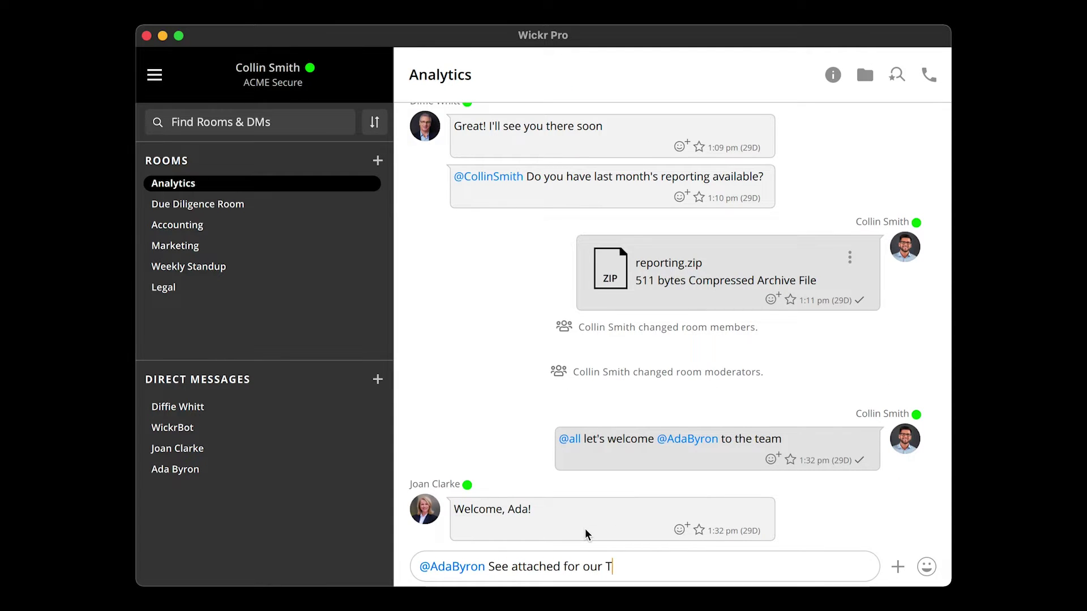
text(TD analytics reports)
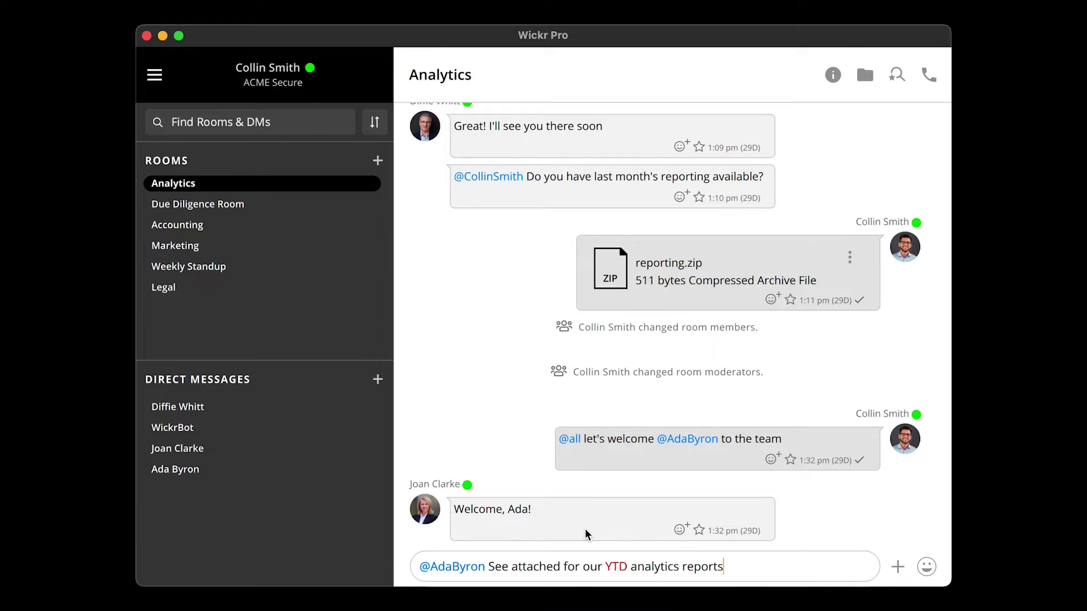
key(Return)
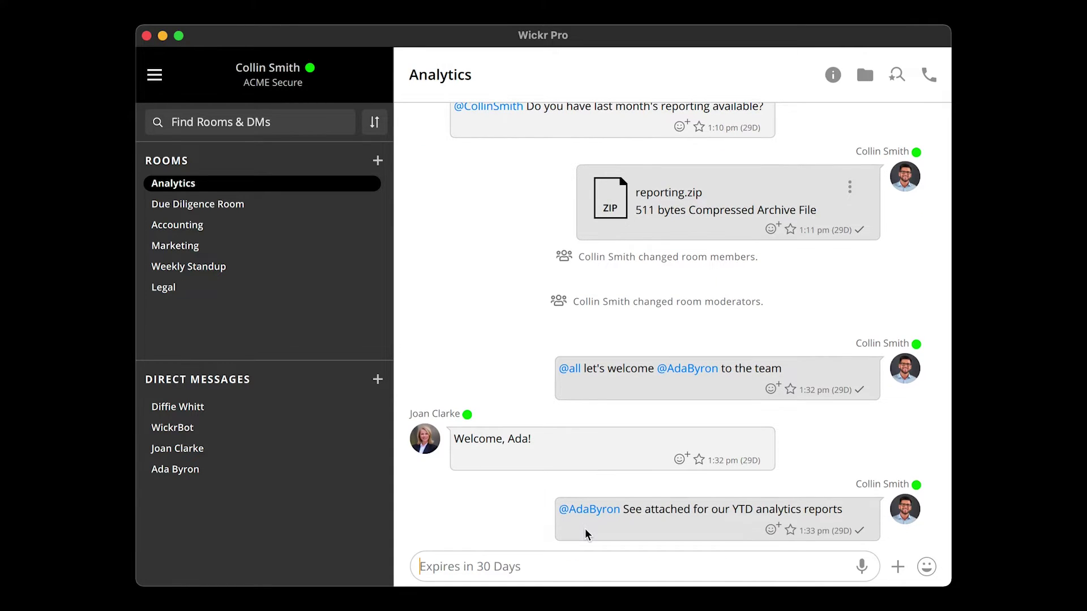
Upload YTD Analytics.zip to the Analytics room and save it to the room's saved items.
click(898, 571)
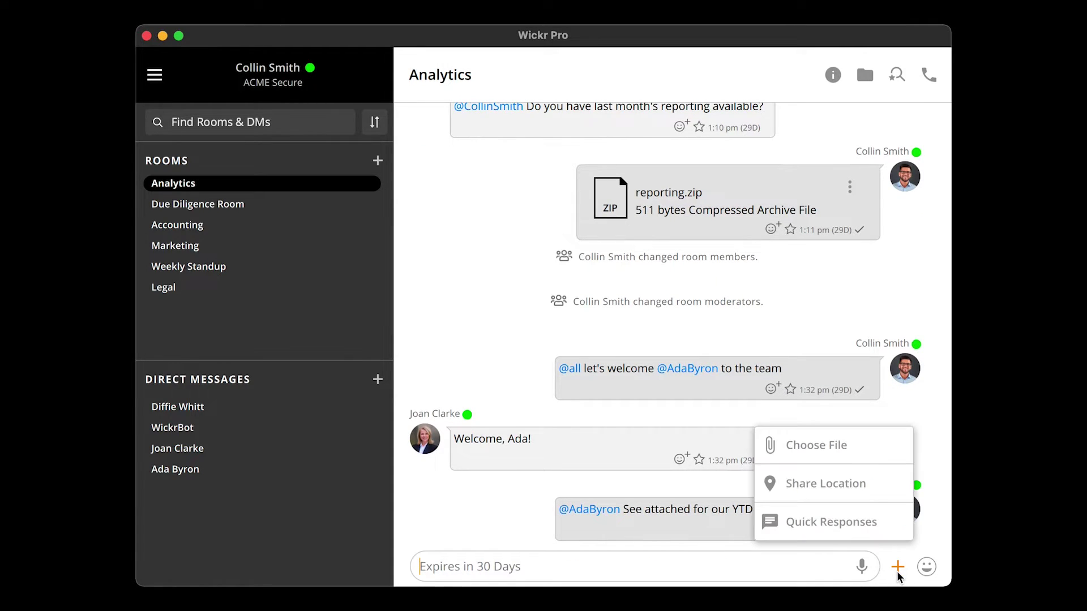
click(869, 451)
click(840, 468)
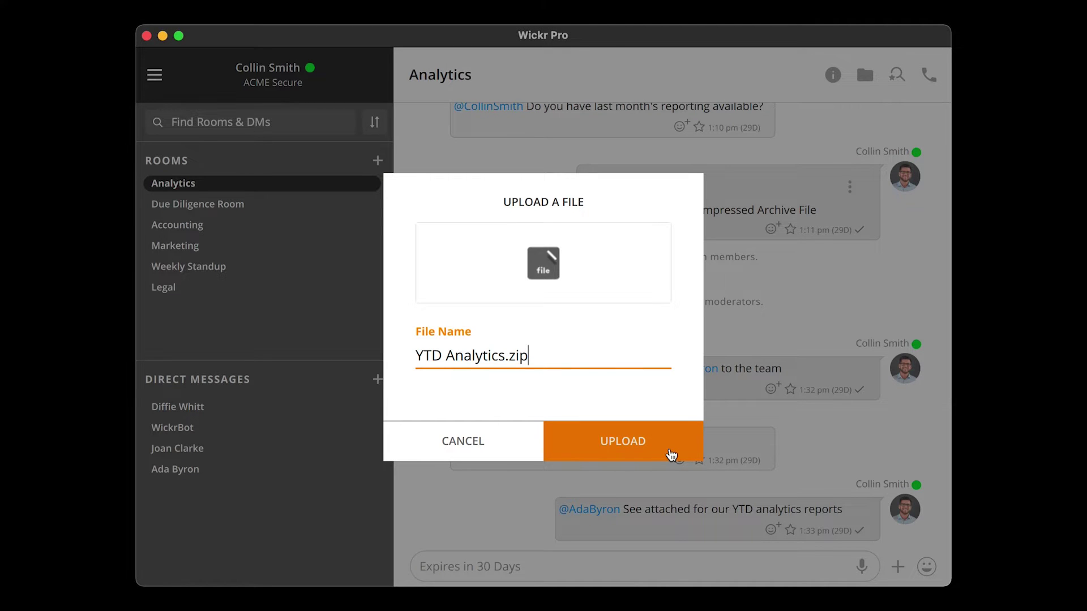
click(671, 455)
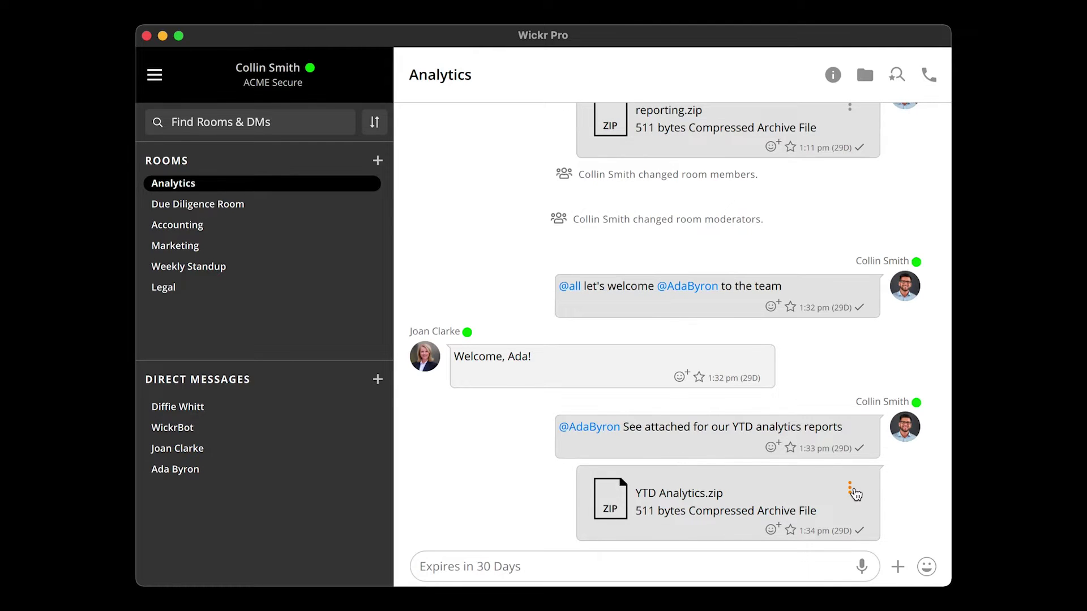
click(850, 490)
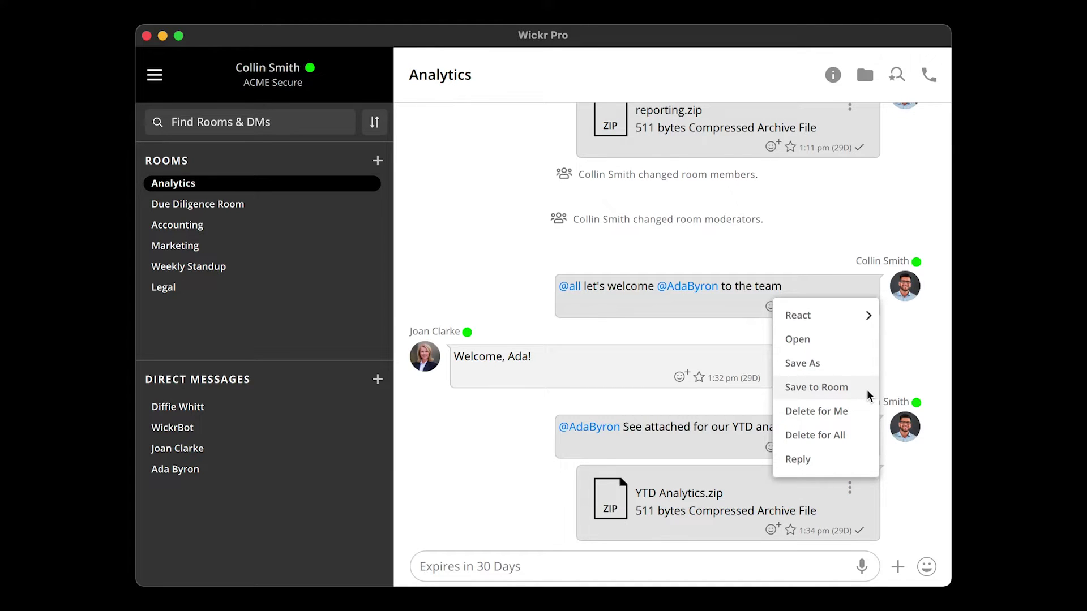
click(868, 393)
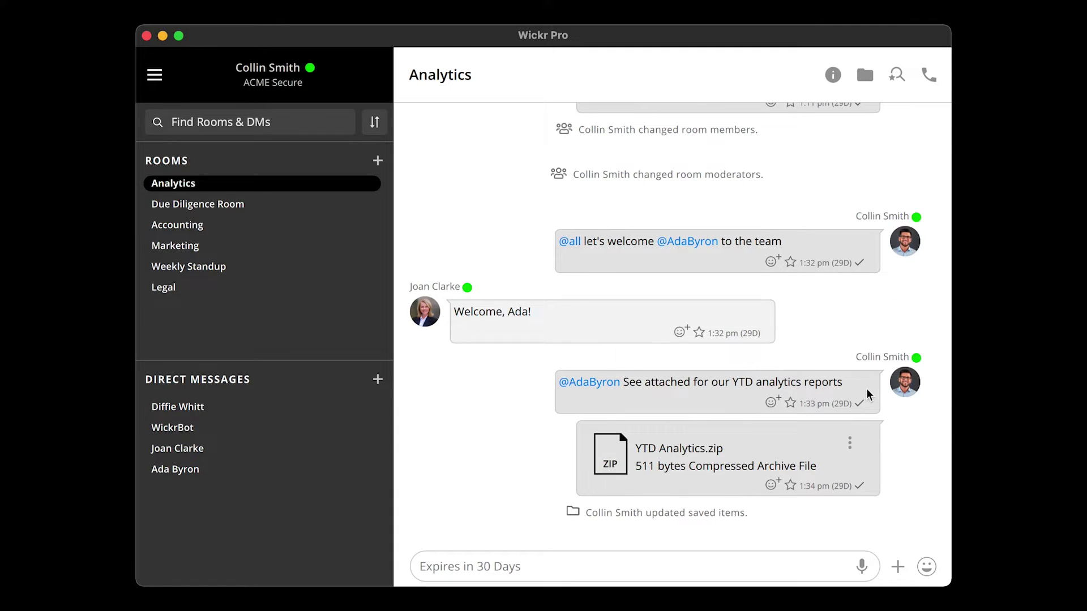
Check the room's saved items in Room Details, then close the panels back to the chat.
click(835, 79)
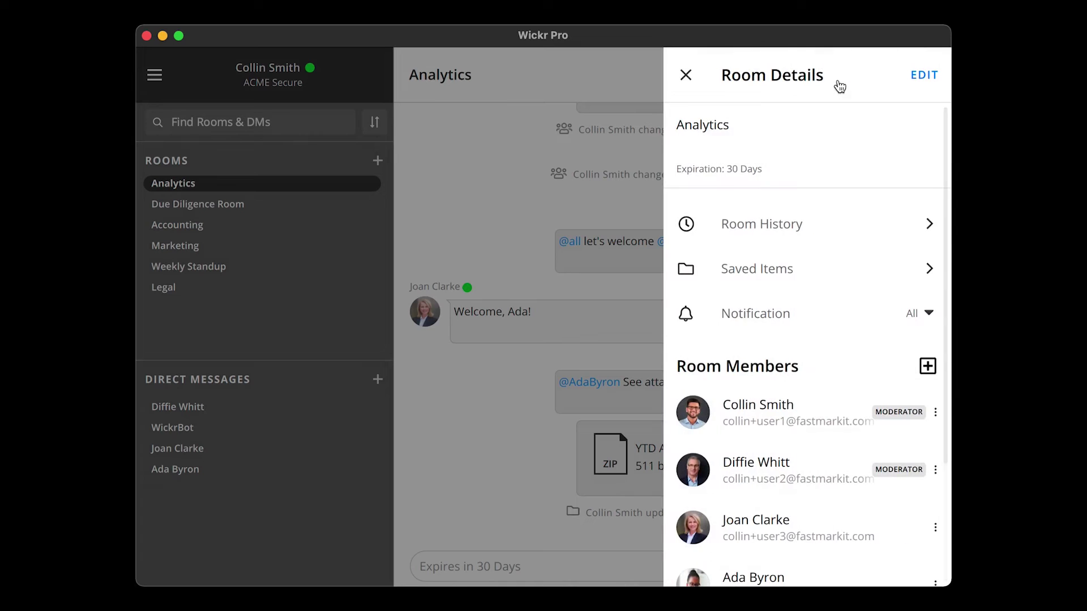
click(884, 279)
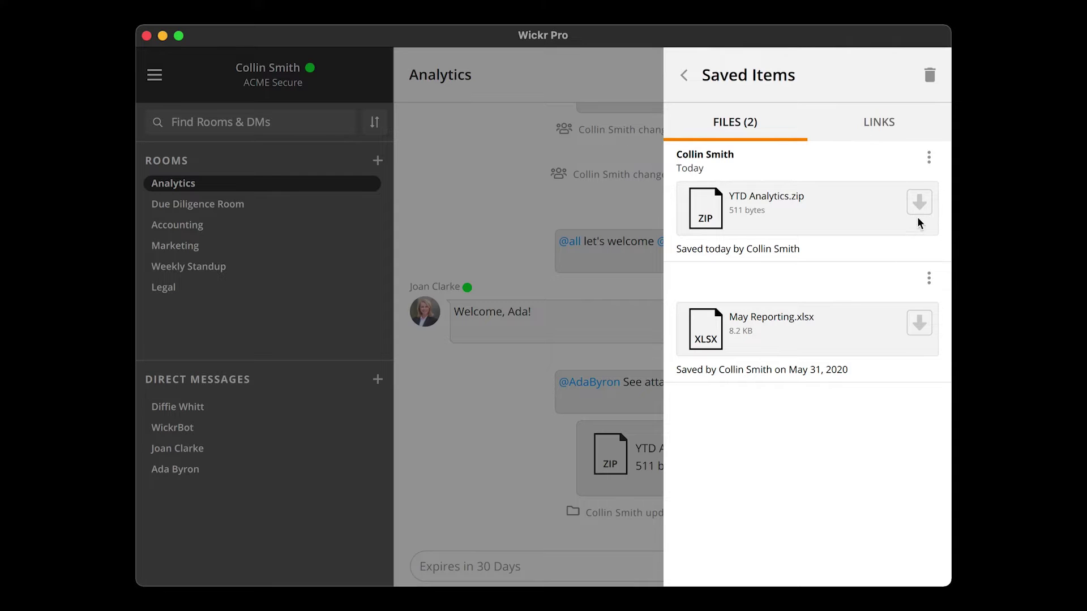
click(686, 76)
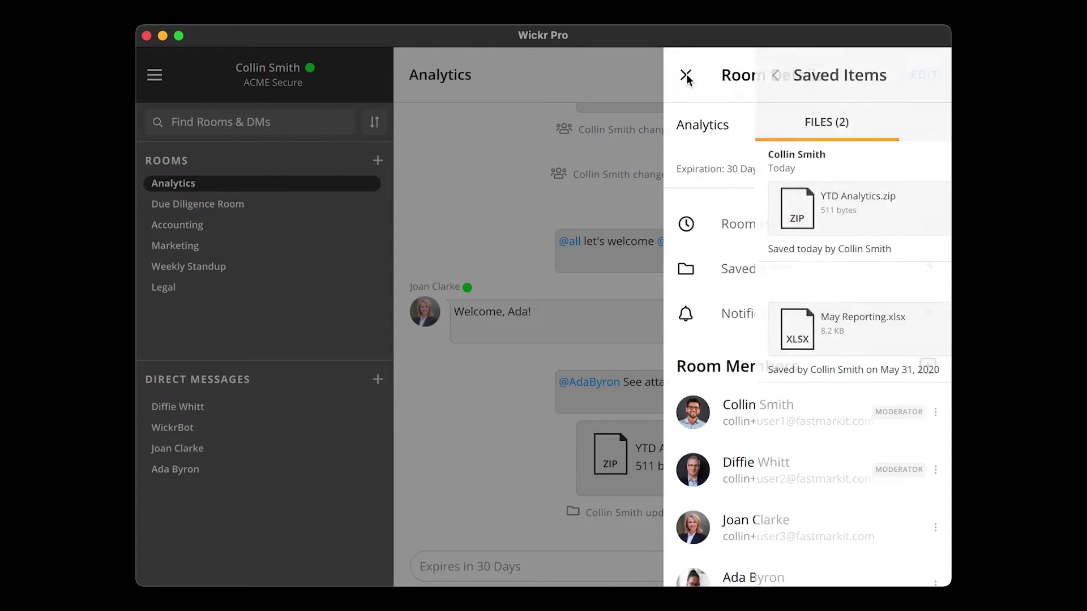
click(687, 77)
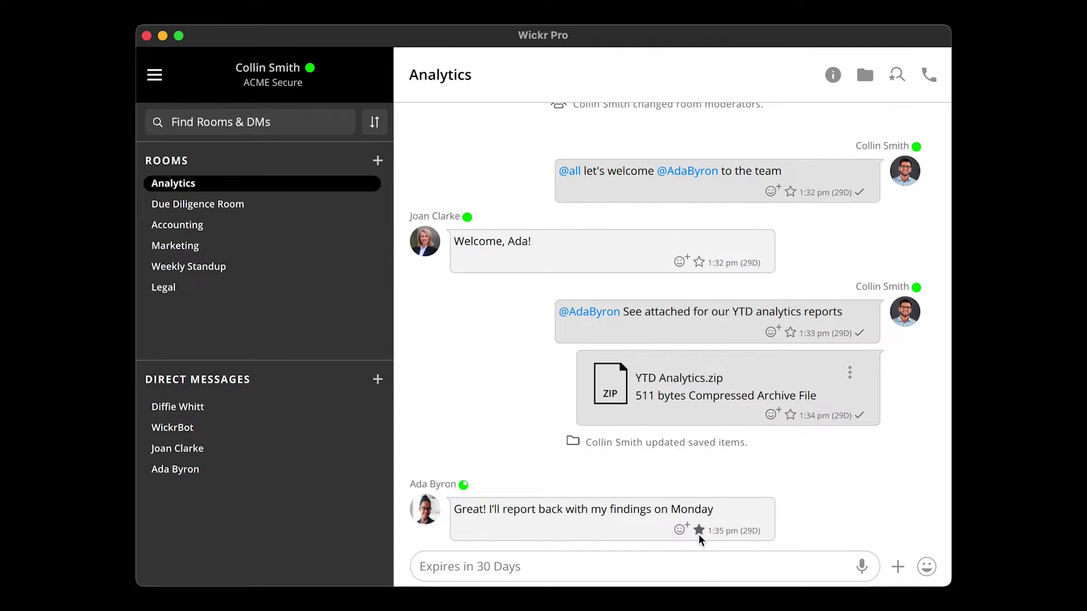
Star the Monday report-back message, then find it through the starred search filter and jump to it.
click(699, 530)
click(898, 82)
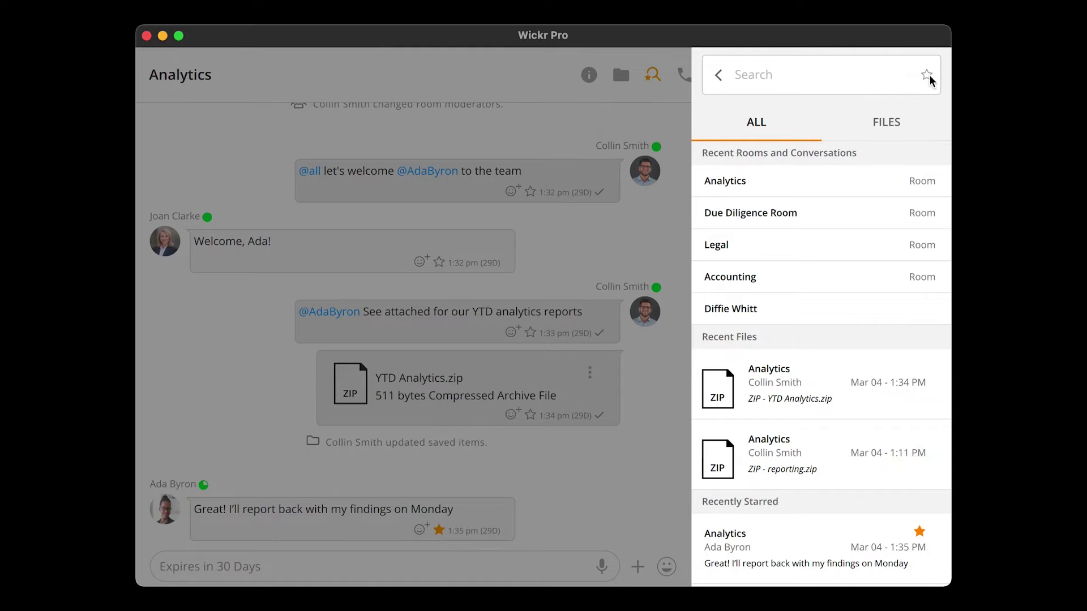
click(928, 79)
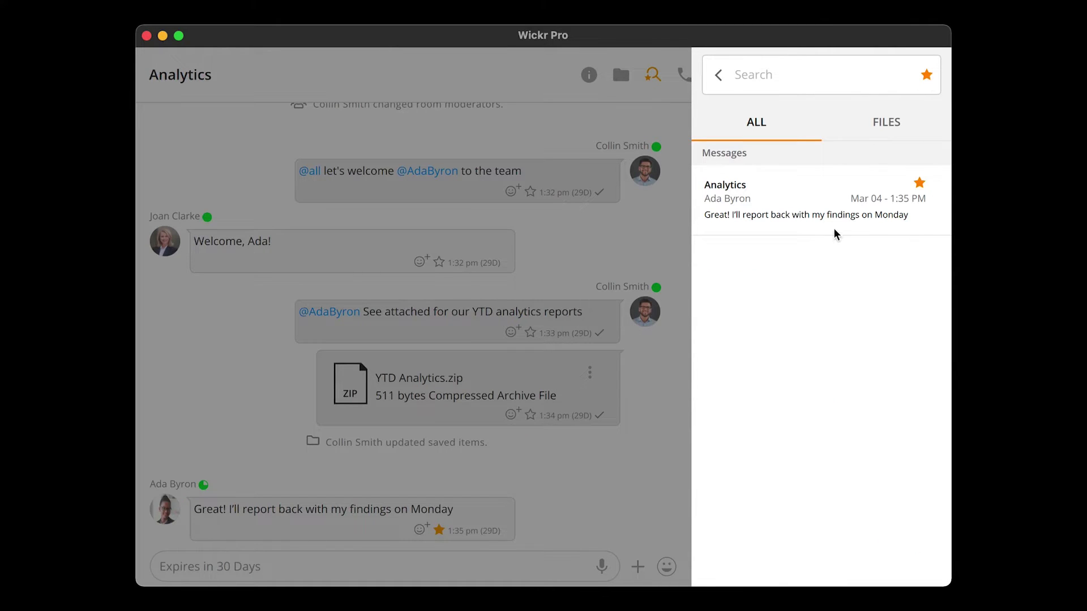
click(821, 219)
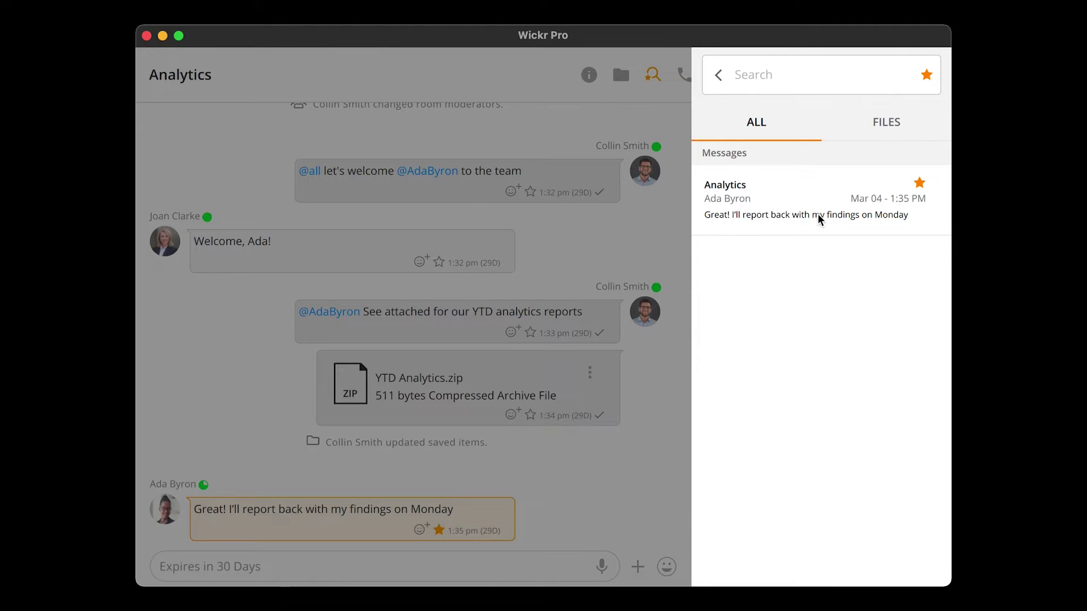
click(723, 83)
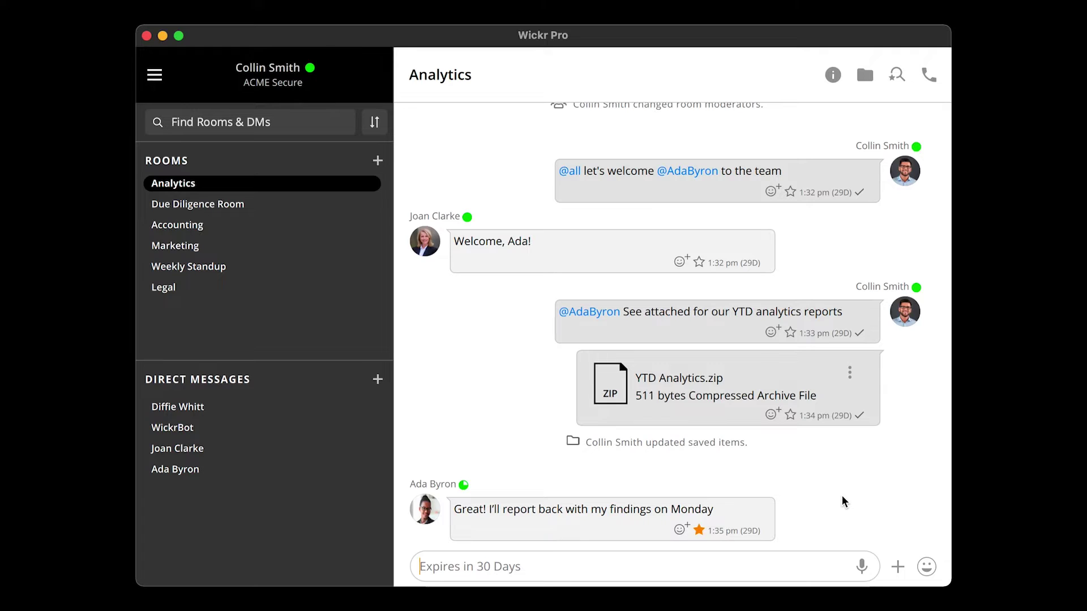
Record a 0:10 voice memo and send it to the Analytics room.
click(862, 567)
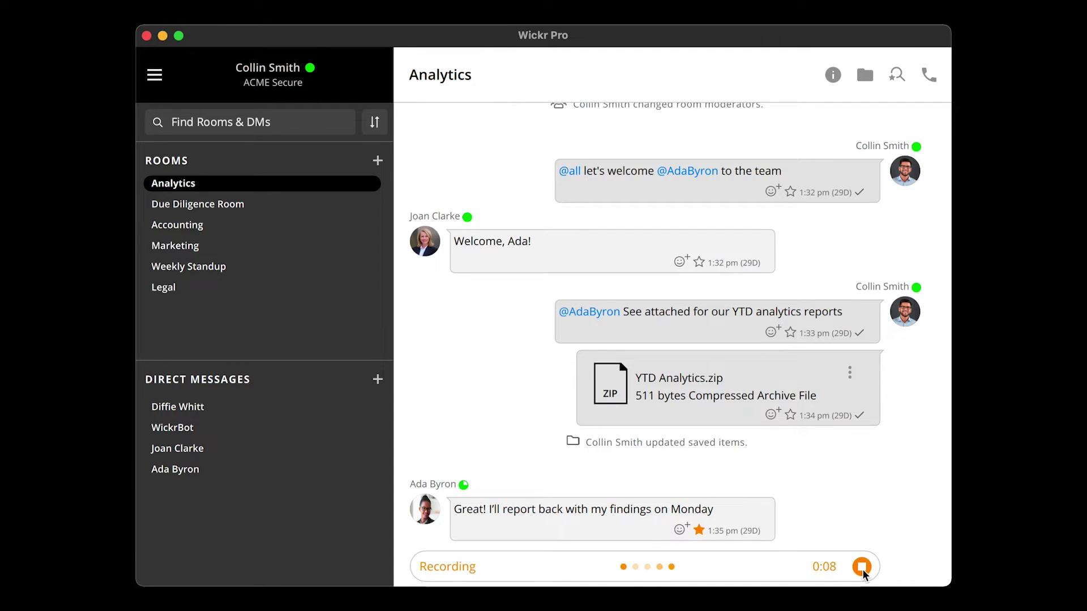
click(864, 570)
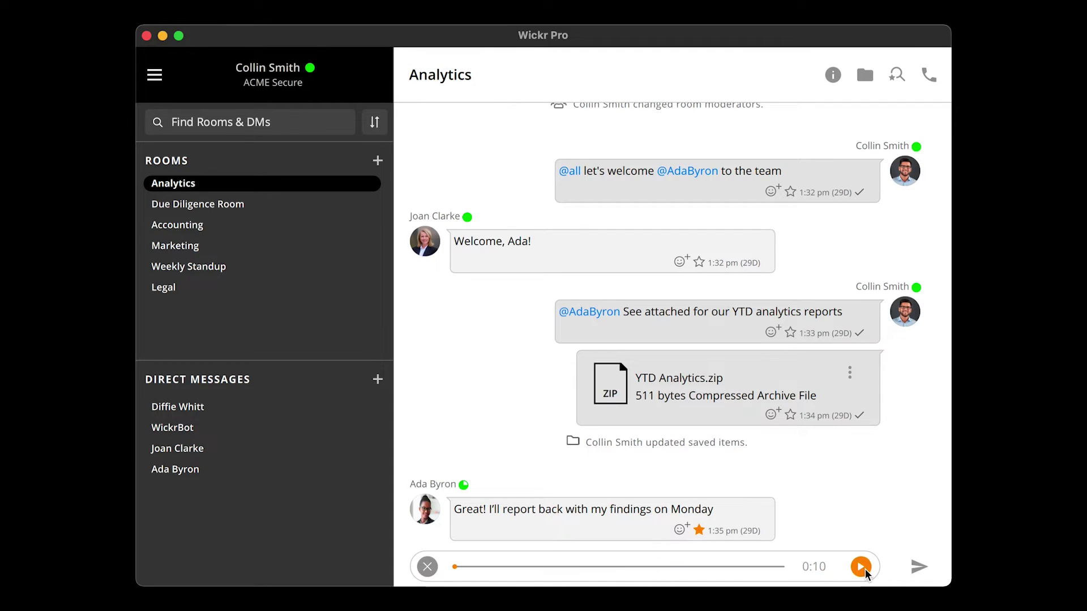
click(920, 568)
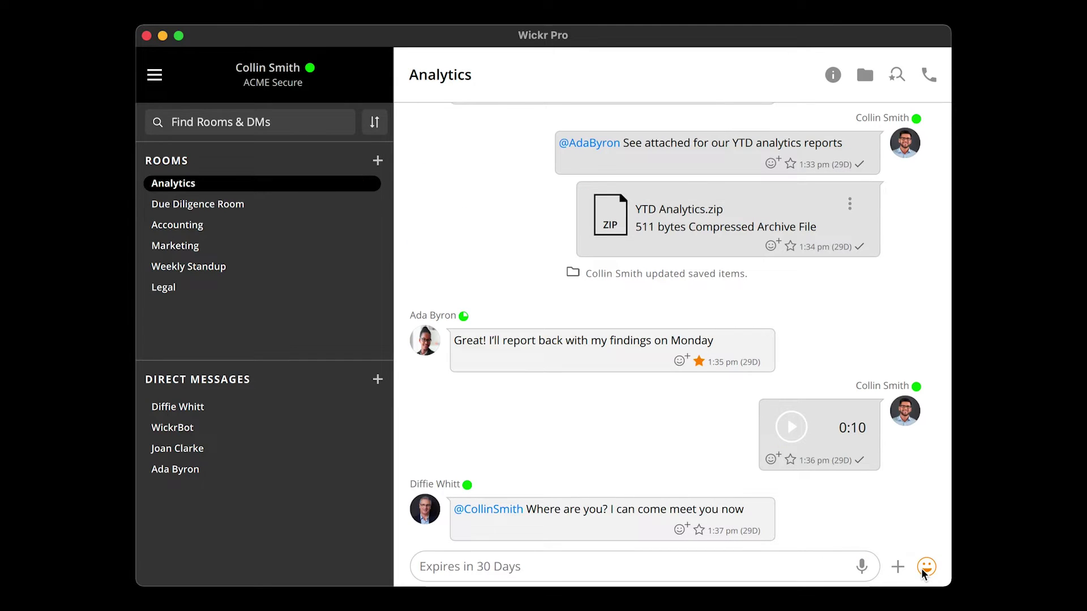
Share the current pinned location as a map message in the Analytics chat.
click(898, 568)
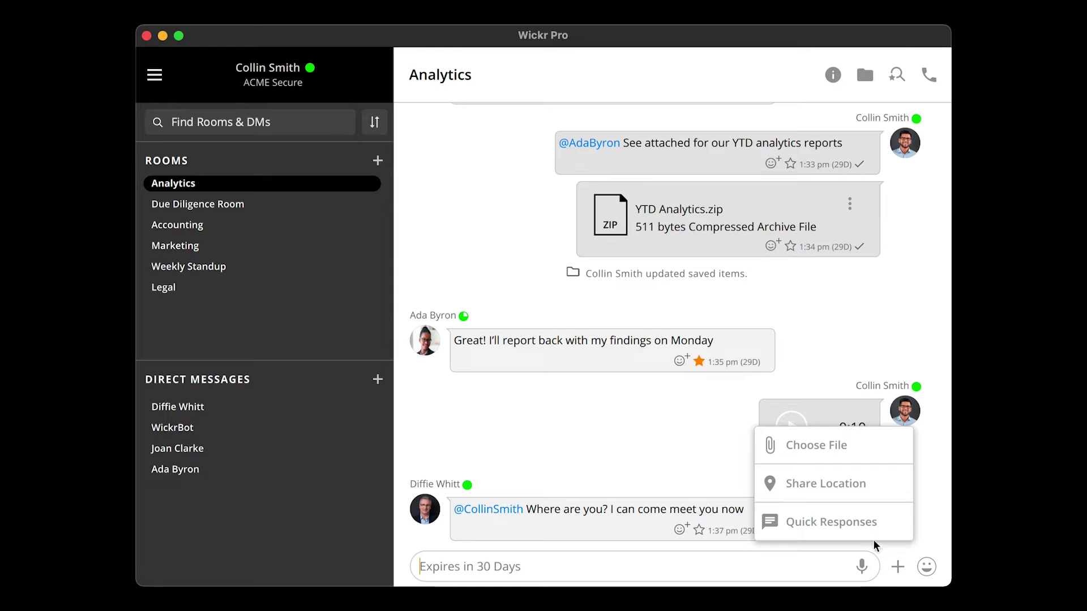
click(882, 491)
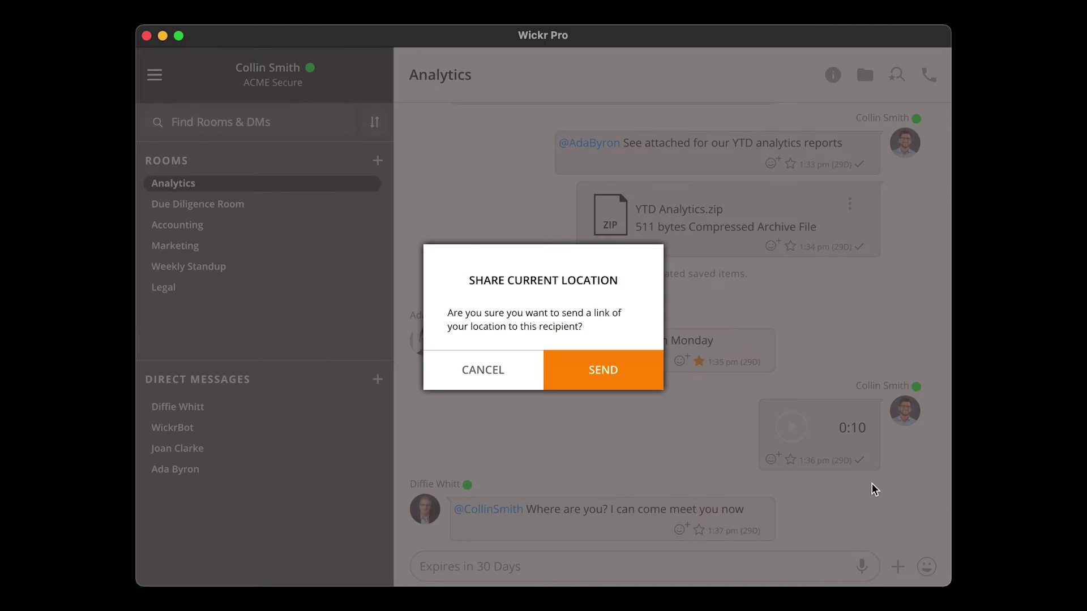
click(643, 376)
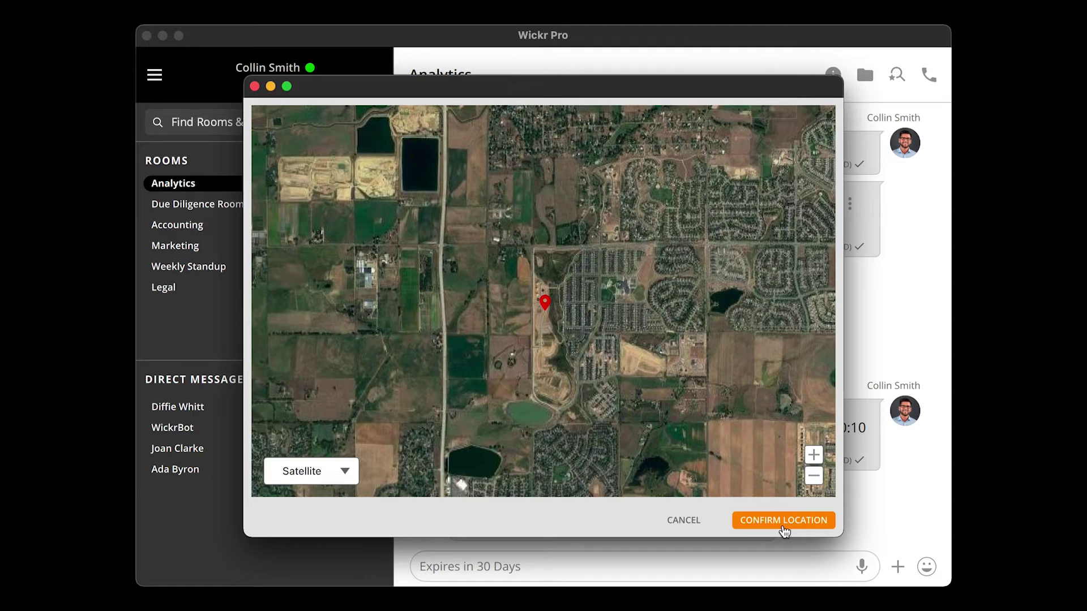
click(784, 520)
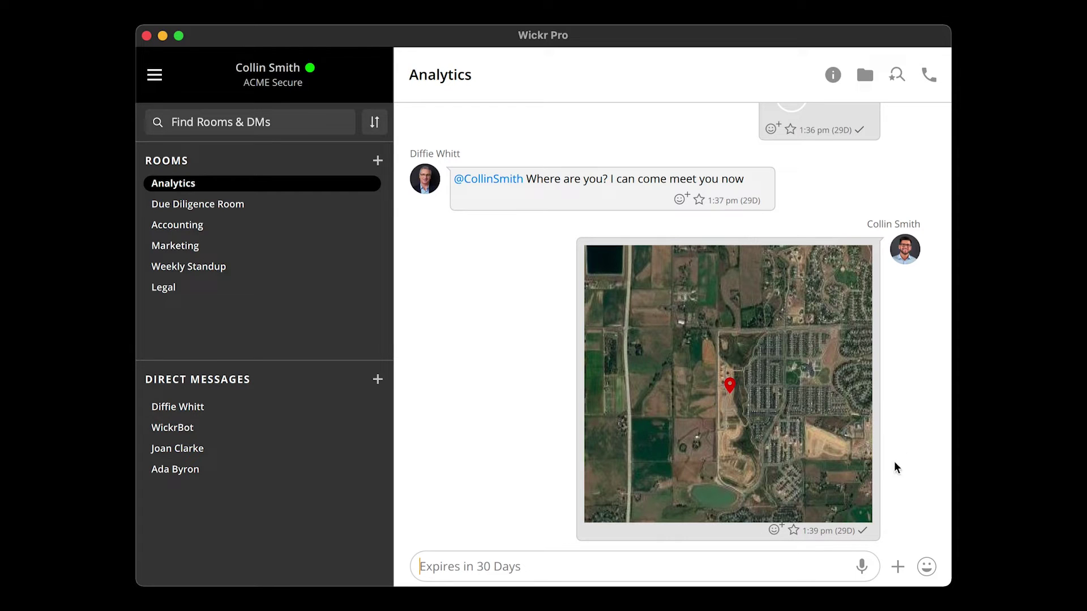
scroll(902, 374, up, 3)
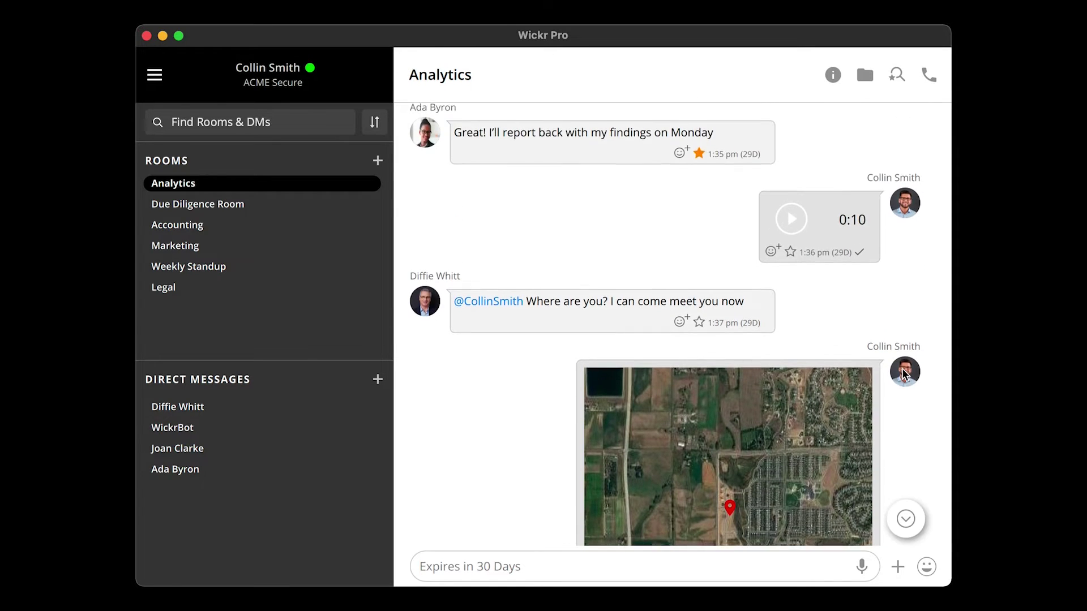
Quote-reply to the Monday message with 'Monday works for me. Thanks!'.
right_click(750, 148)
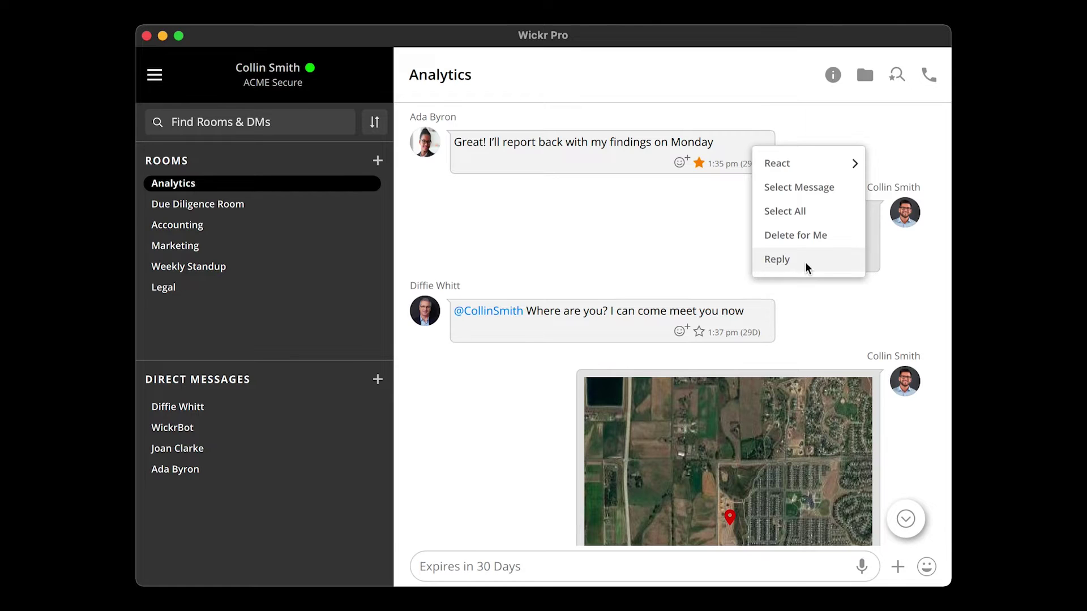
click(807, 263)
text(Monday works for me. Thanks!)
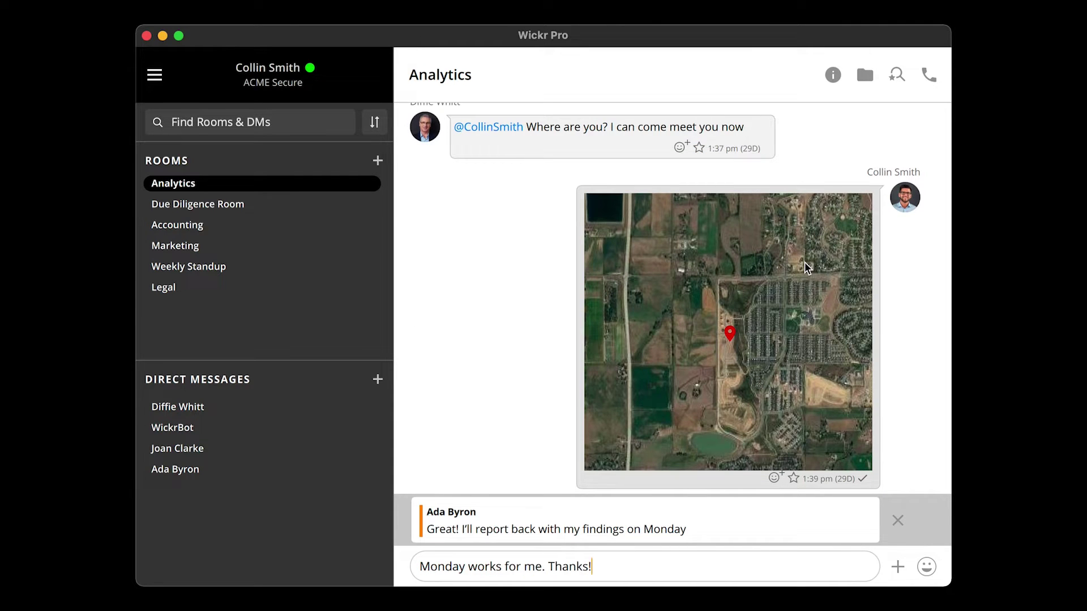
key(Return)
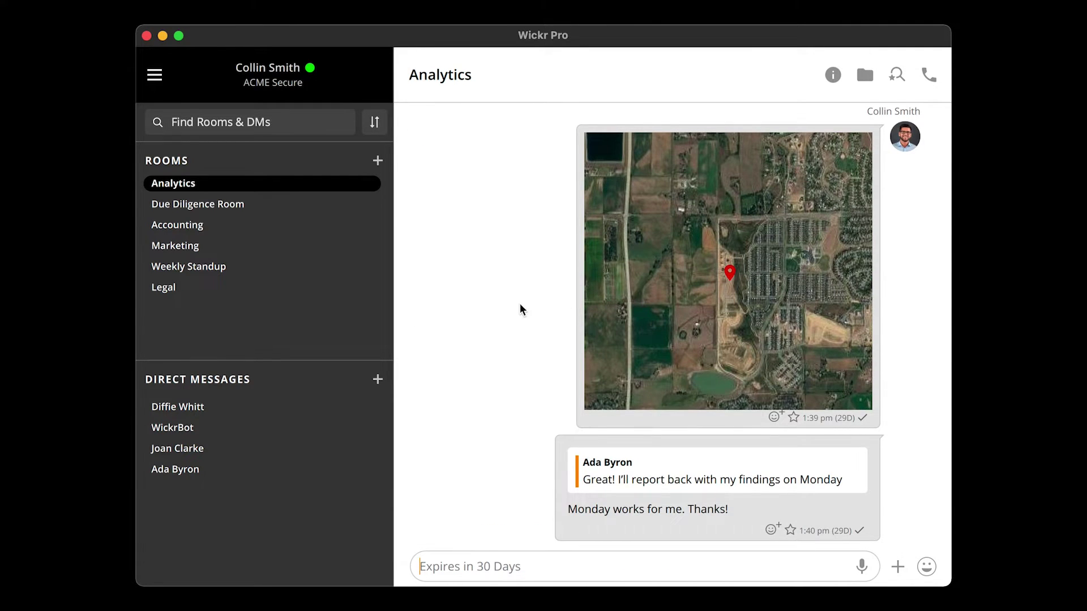
scroll(519, 308, up, 3)
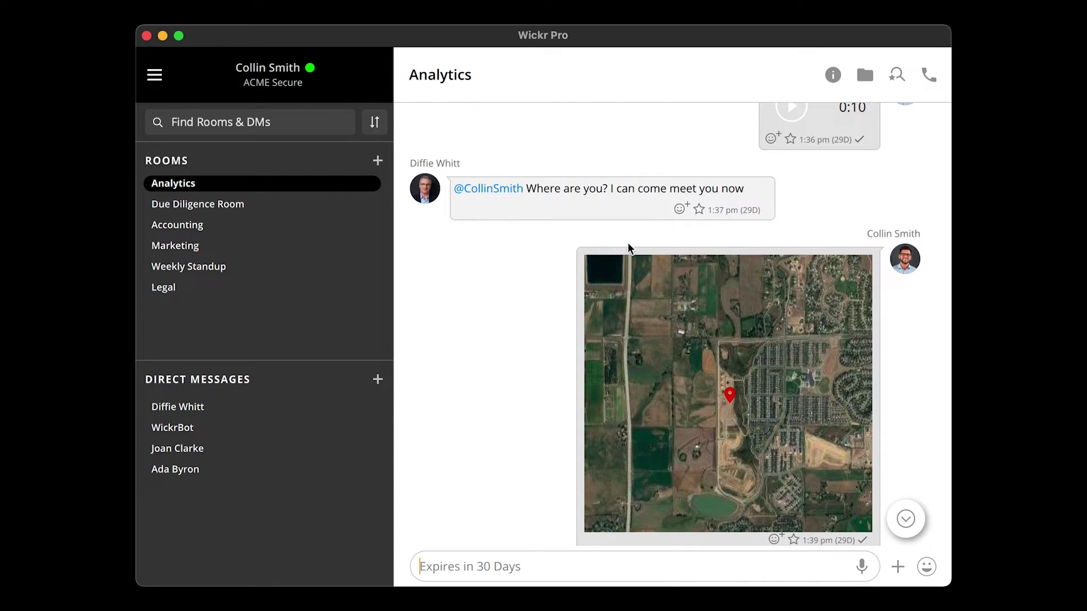
React to the 'Where are you?' message with a :+1: thumbs-up.
click(680, 209)
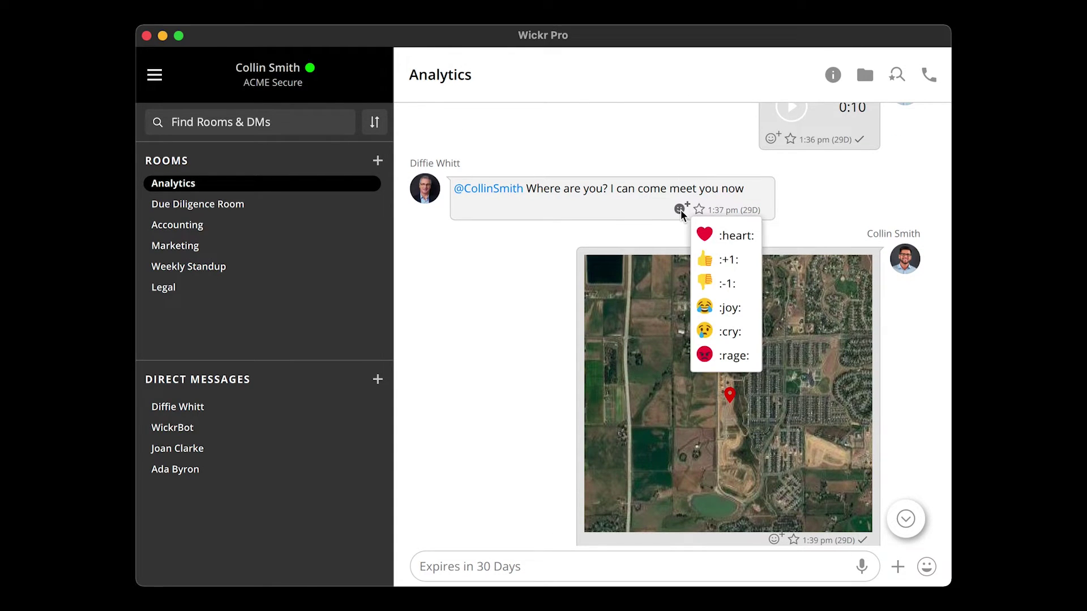
click(751, 265)
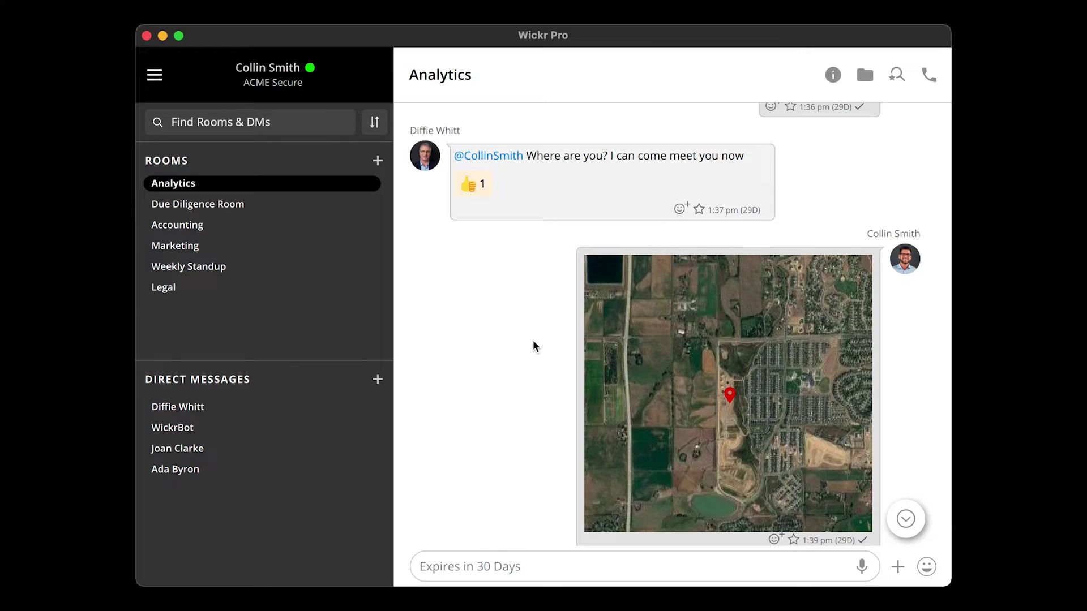
scroll(534, 347, down, 3)
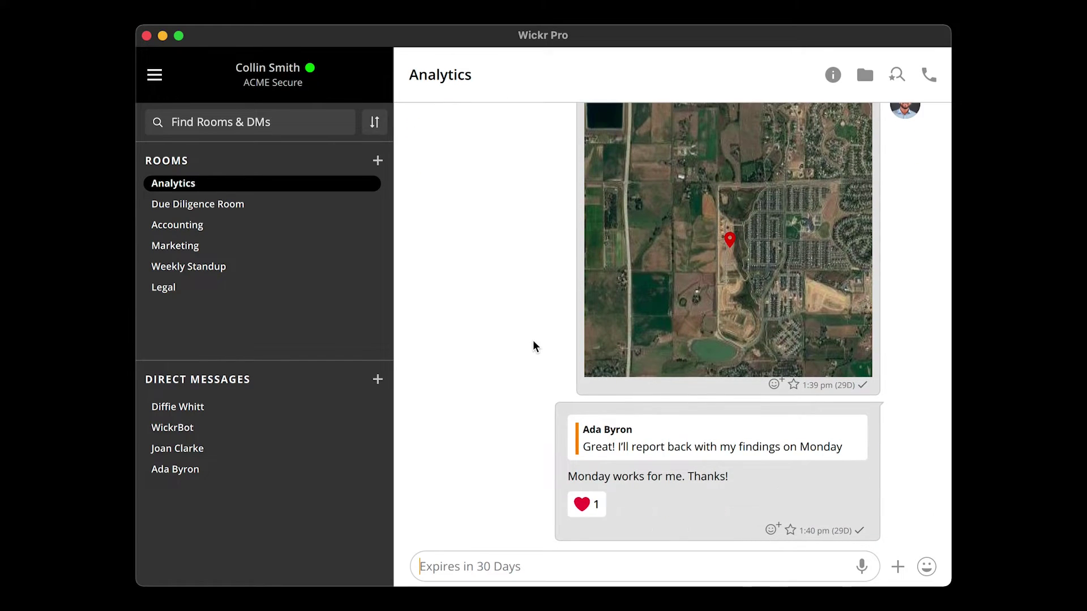
Post 'Thaks everyone!' to the Analytics room.
click(588, 512)
click(532, 569)
text(Thaks everyone!)
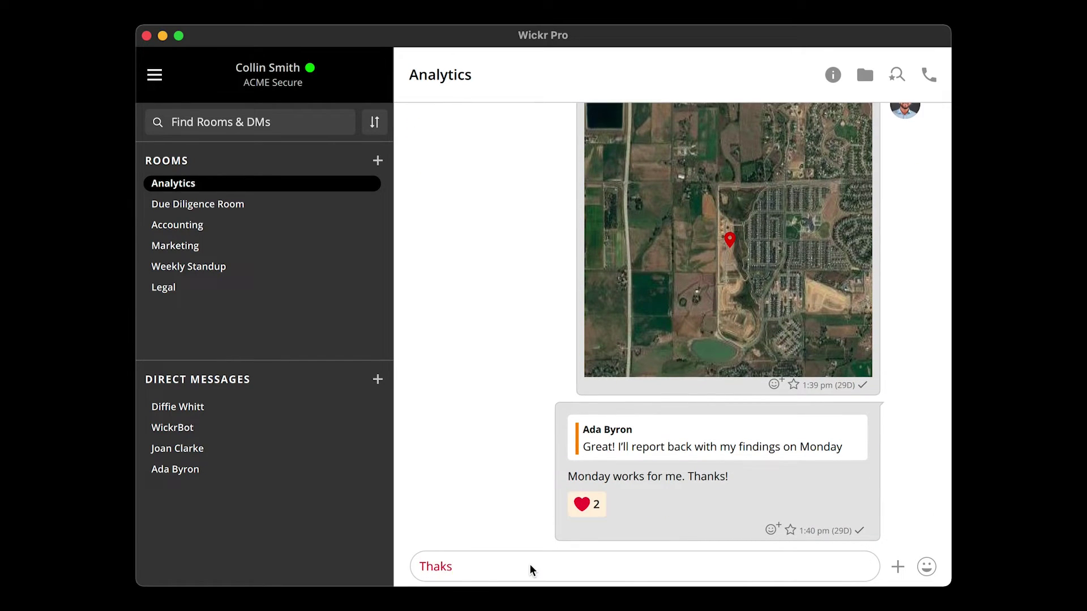
key(Return)
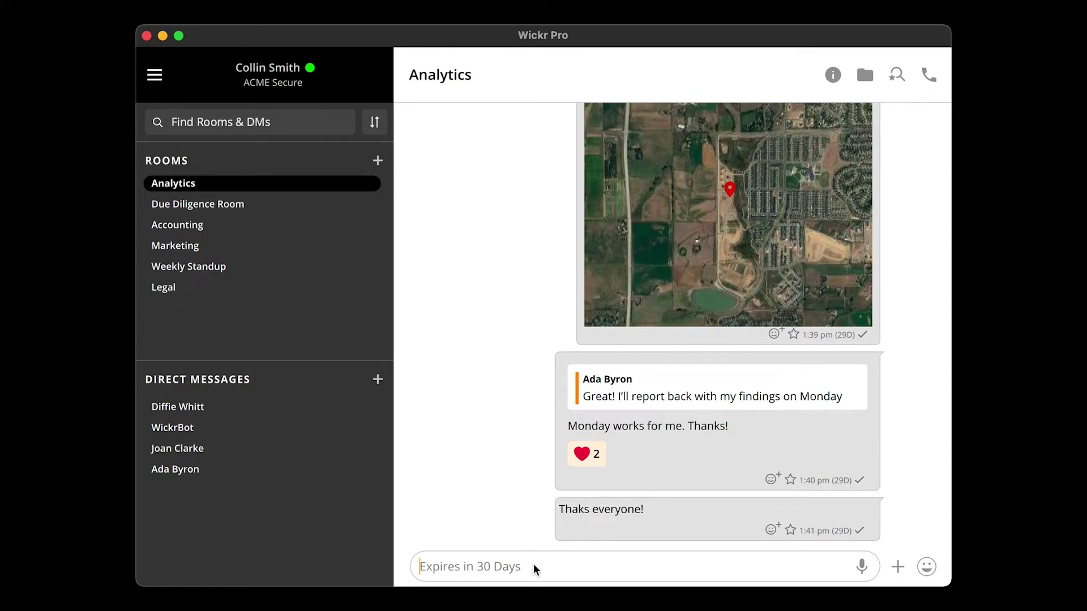
right_click(790, 513)
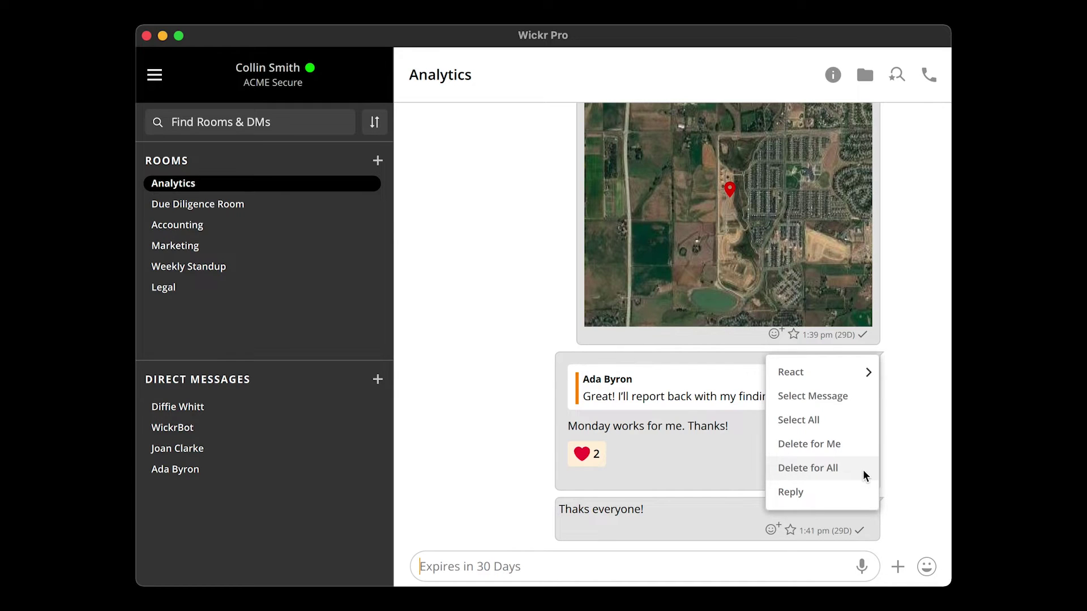
Delete the 'Thaks everyone!' message for all participants and confirm with Yes.
click(863, 471)
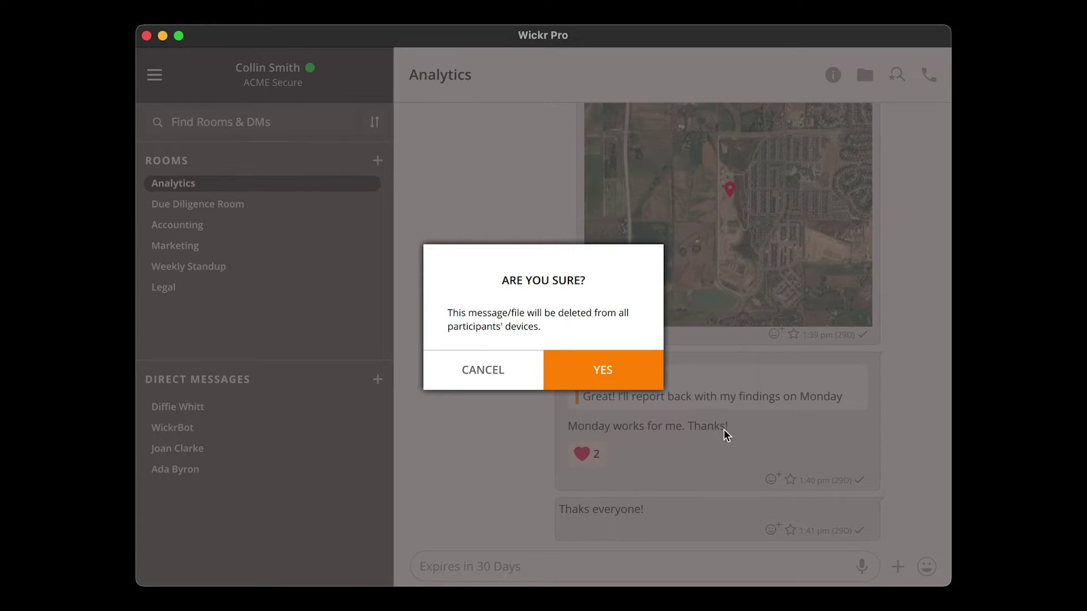
click(637, 371)
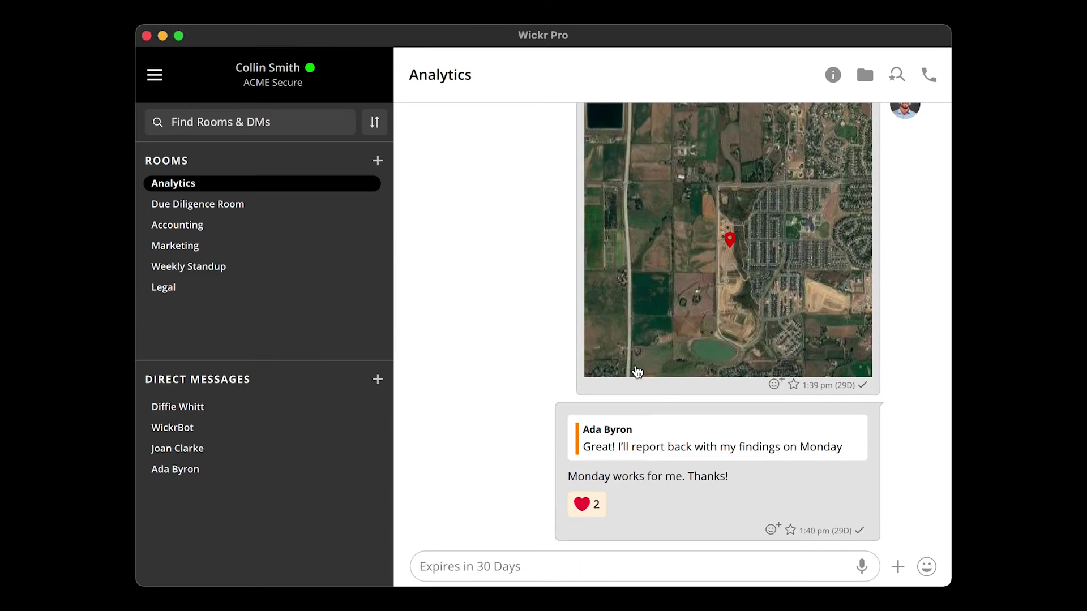
In the new teammate's direct conversation, send a greeting offering help with that reporting.
click(271, 477)
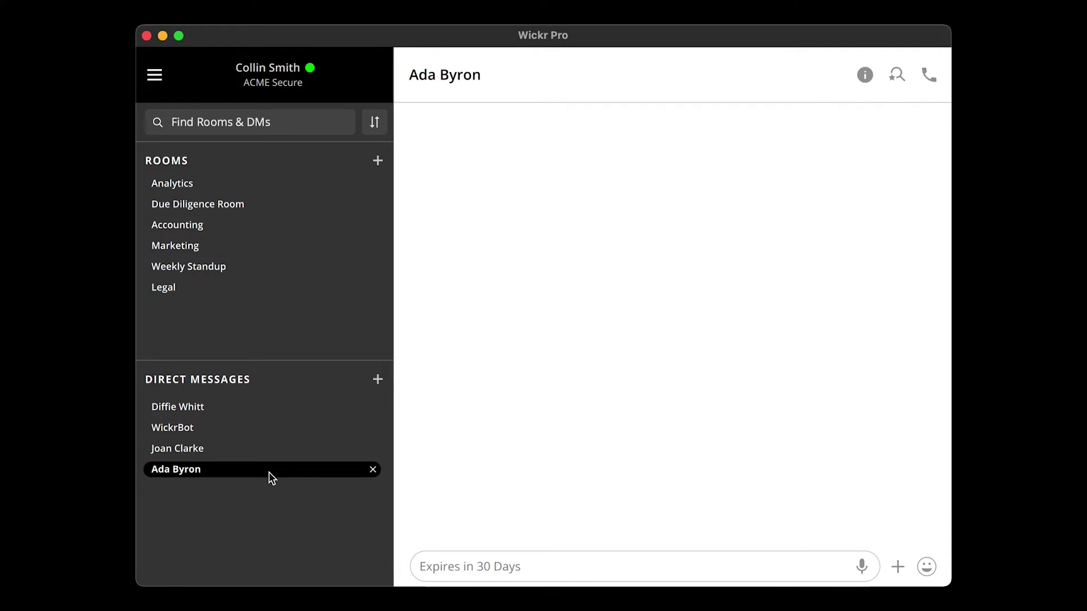
text(Hi Ada -)
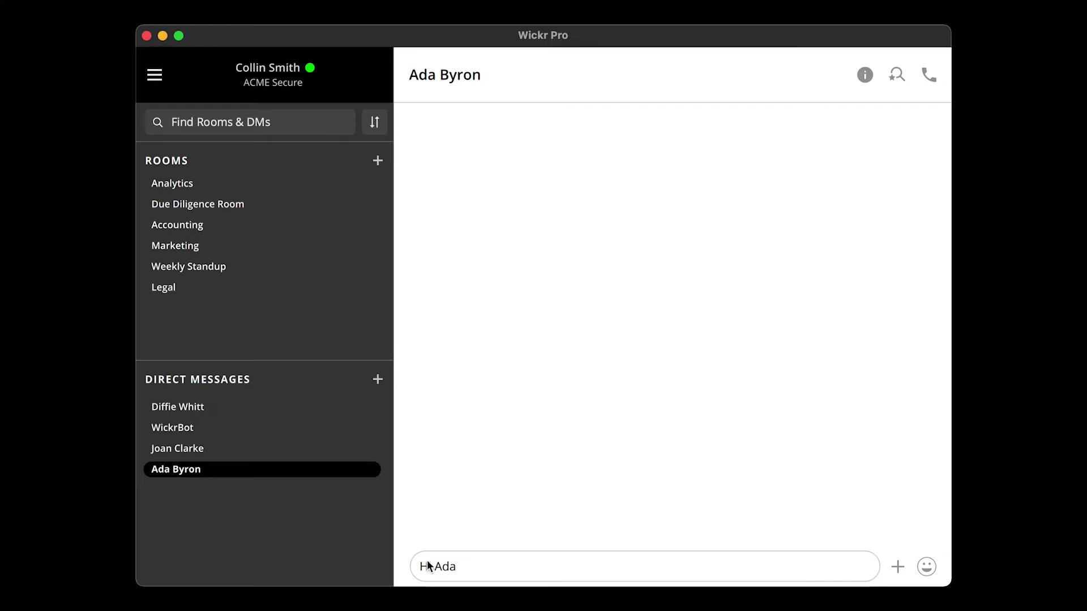
text( let me know if you need help with that reporting)
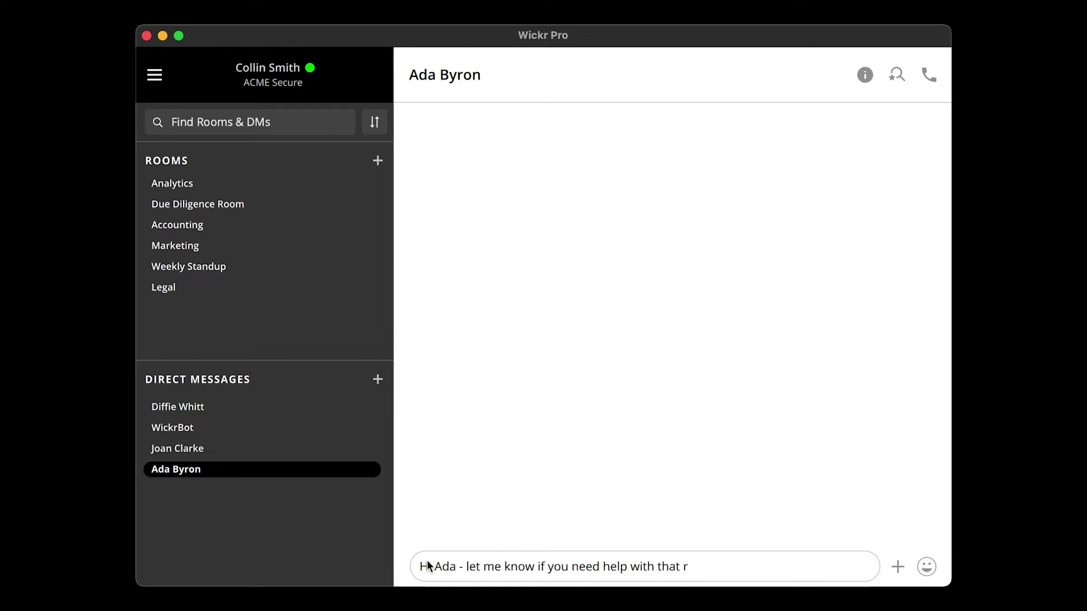
key(Return)
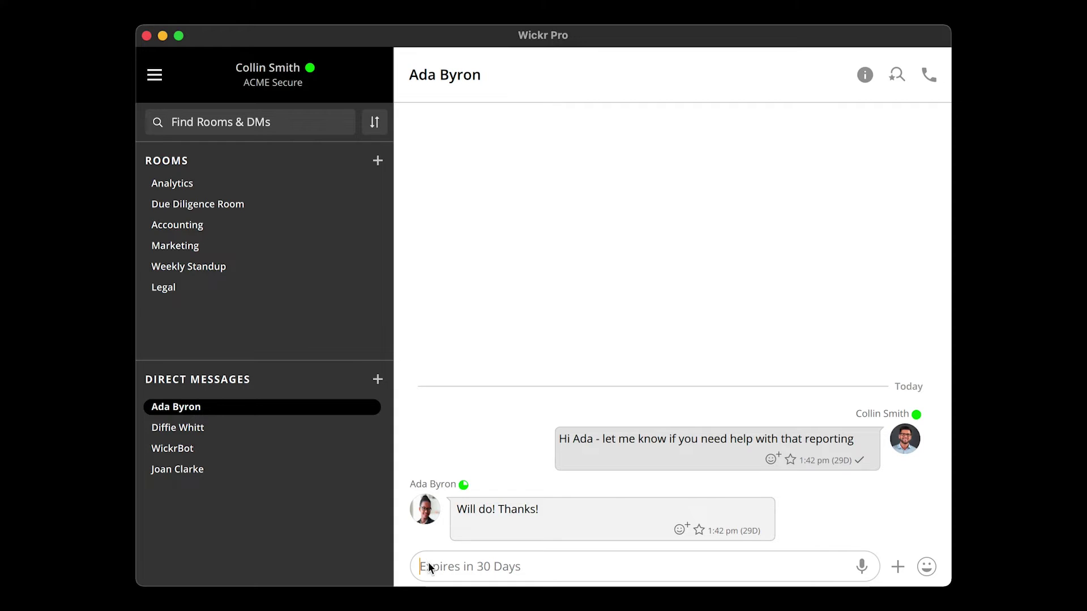
click(156, 80)
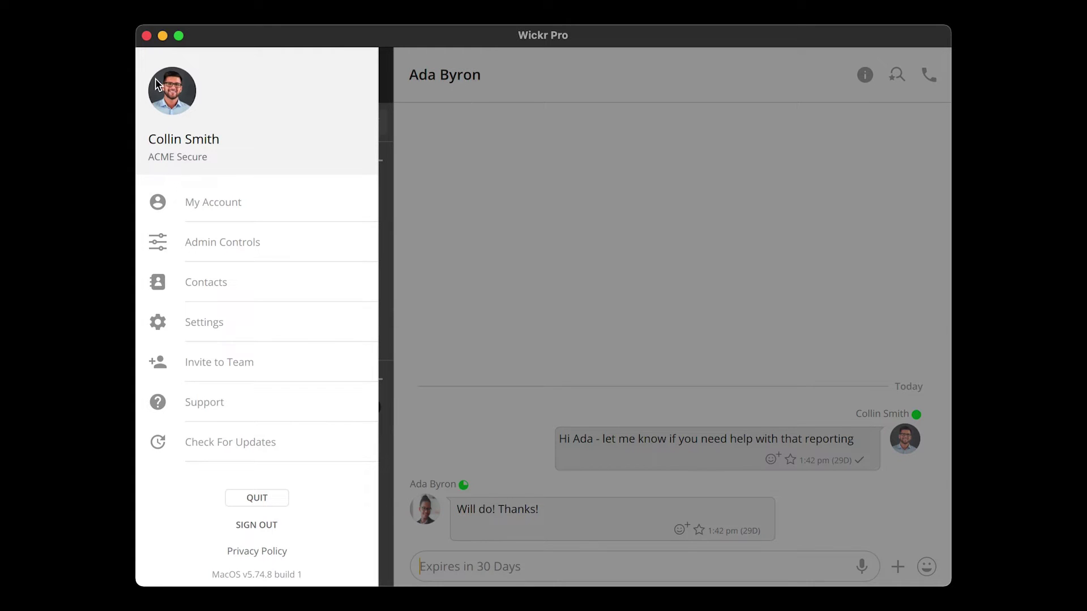
Search the Contacts directory for the out-of-network user's username and confirm starting a DM.
click(260, 282)
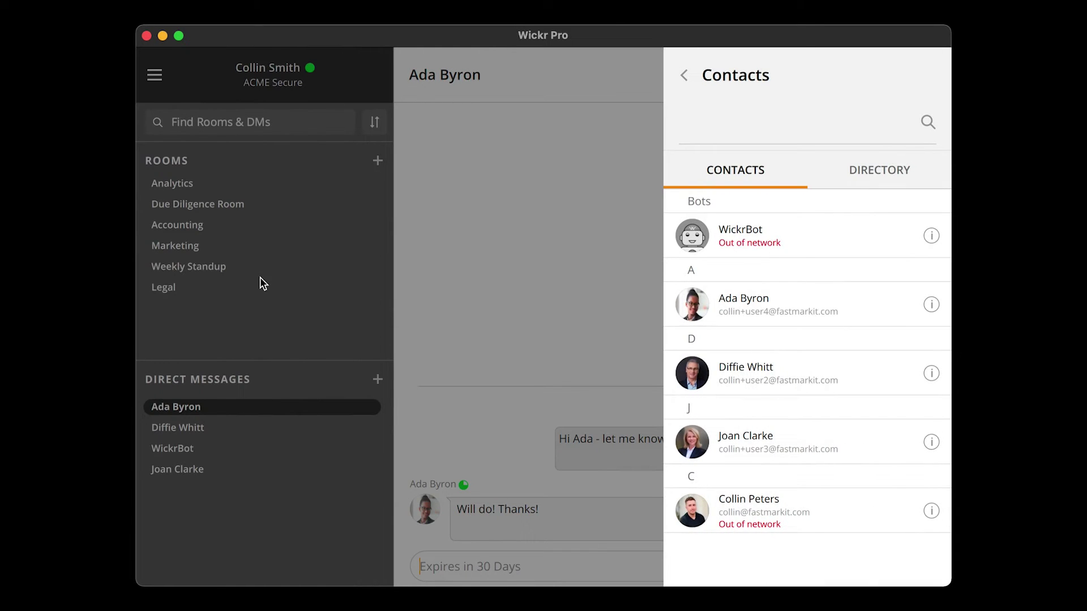
click(712, 134)
text(boblob)
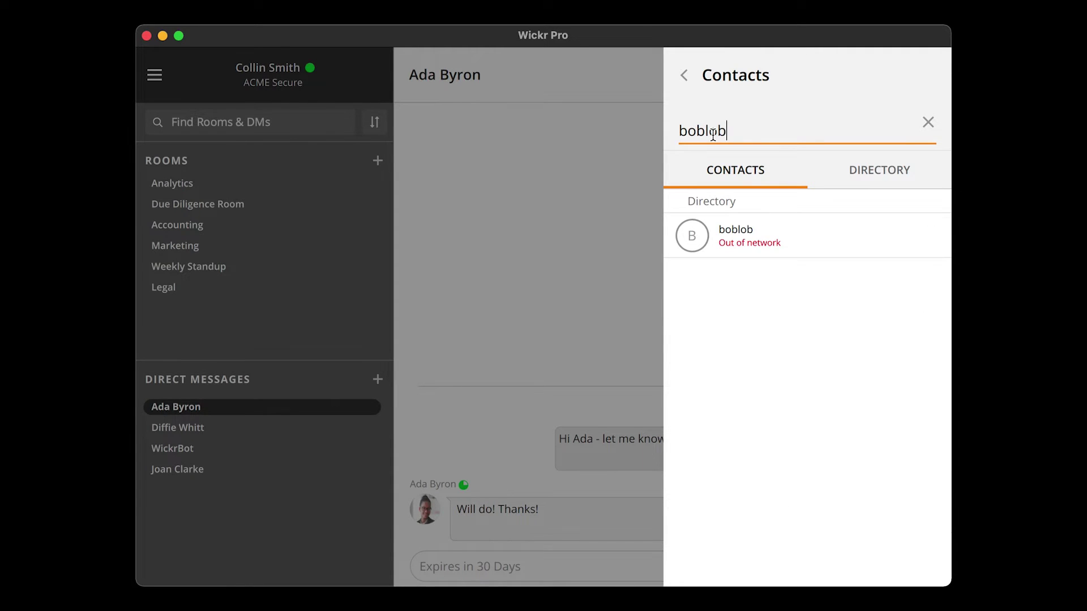
text(law)
click(786, 238)
click(637, 373)
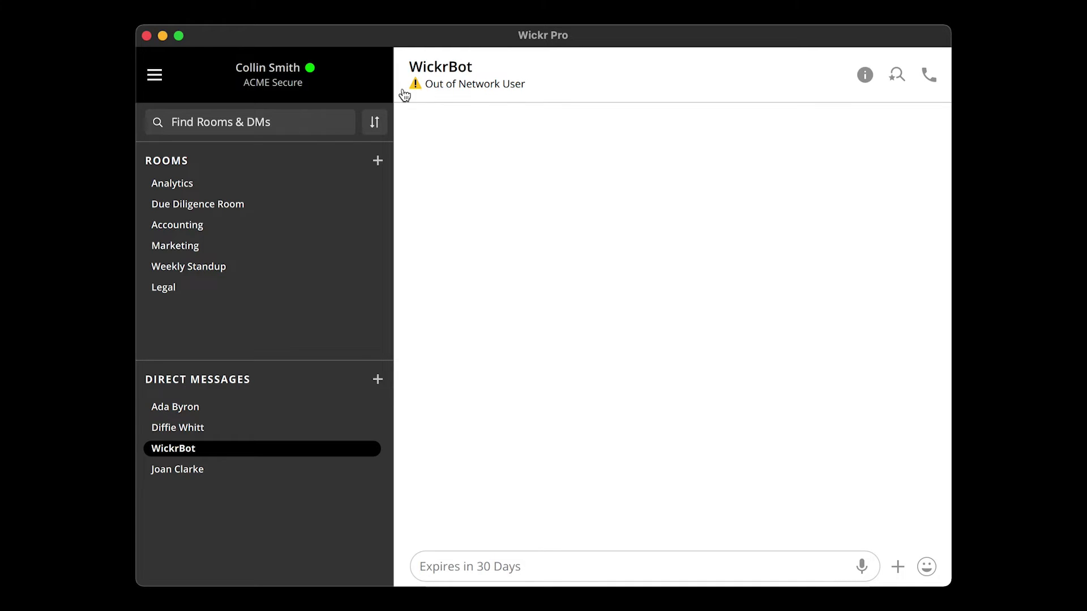
Launch Admin Controls from the side drawer to reach the ACME Secure Network Dashboard.
click(154, 76)
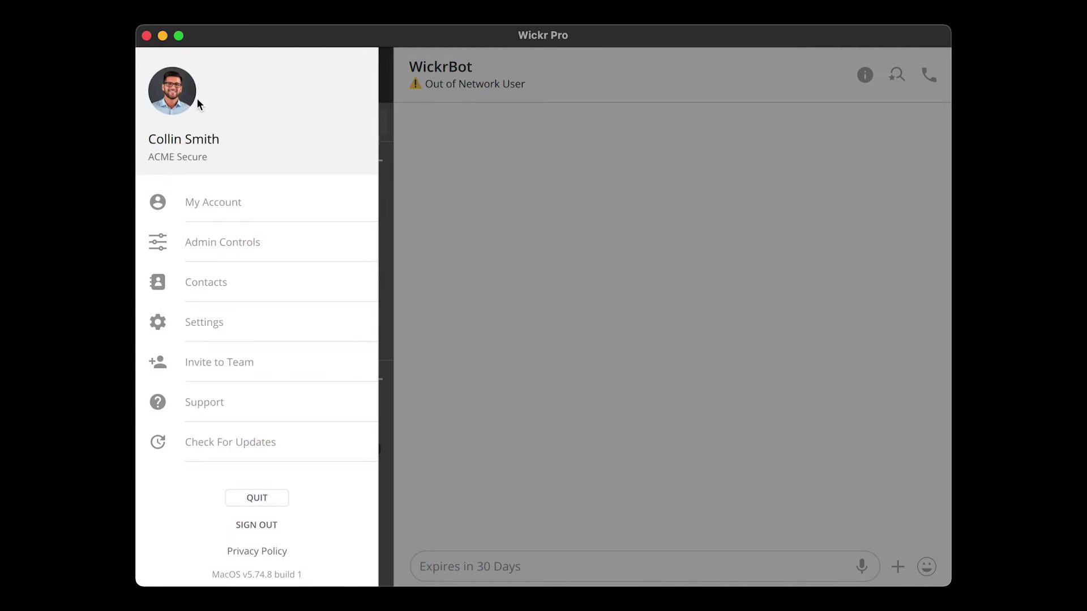
click(282, 248)
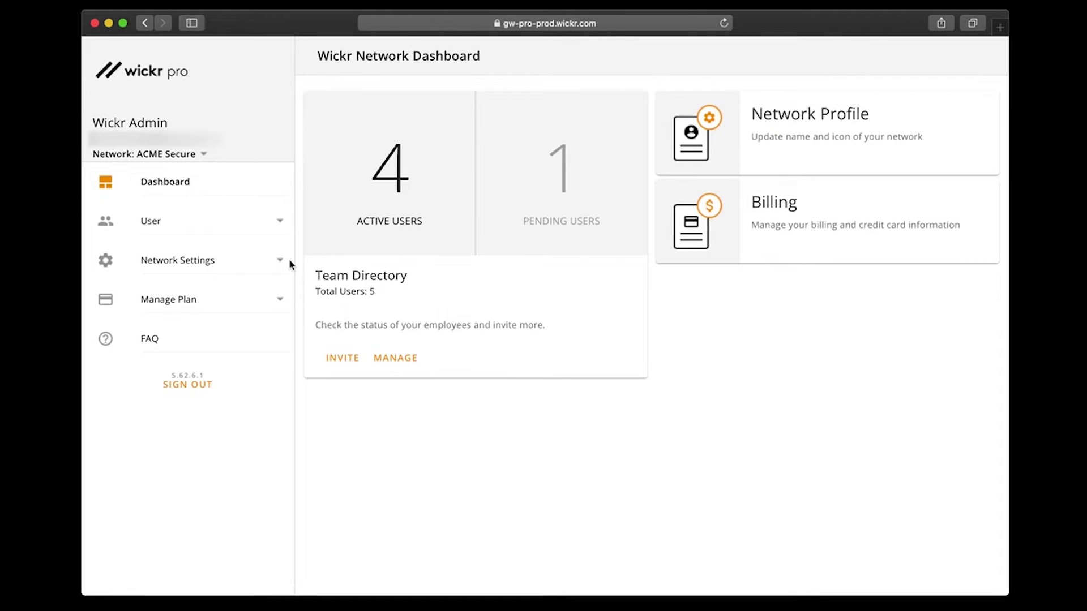
Cancel the New User invite form and go to the Upload CSV page instead.
click(342, 368)
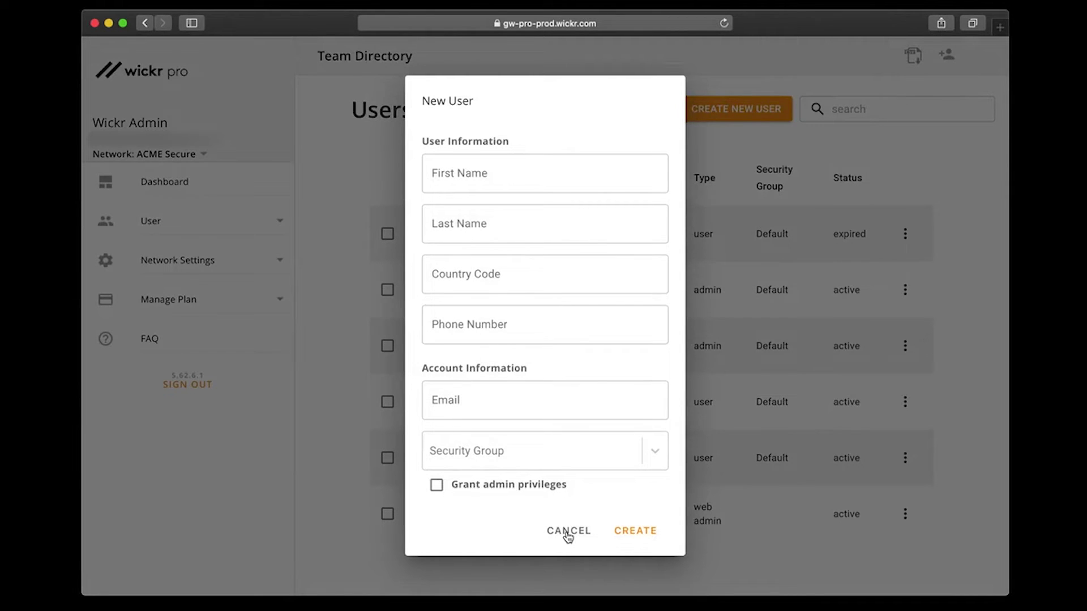
click(568, 535)
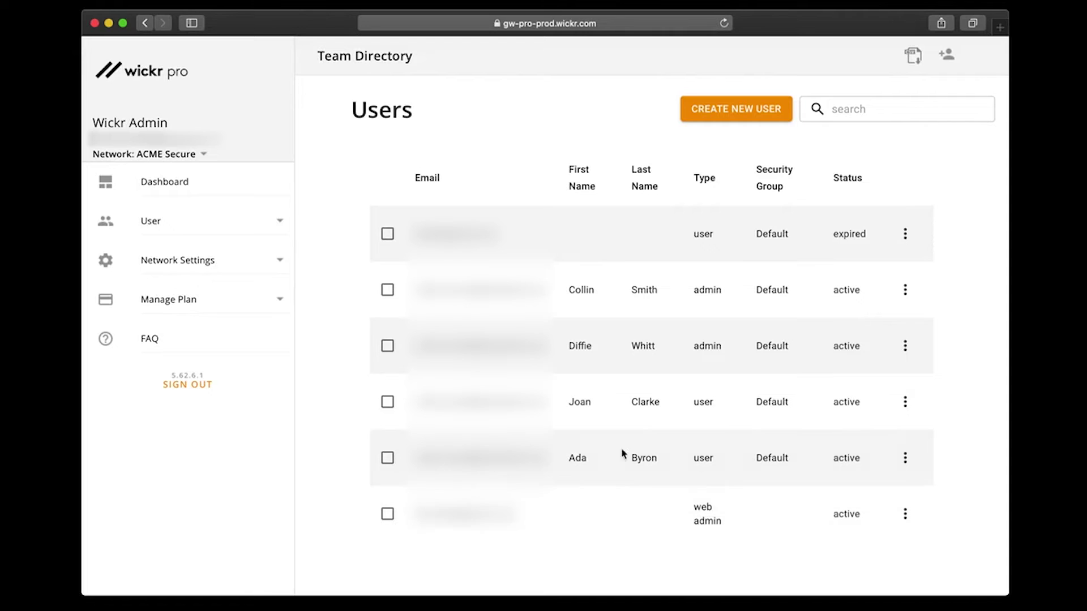
click(947, 58)
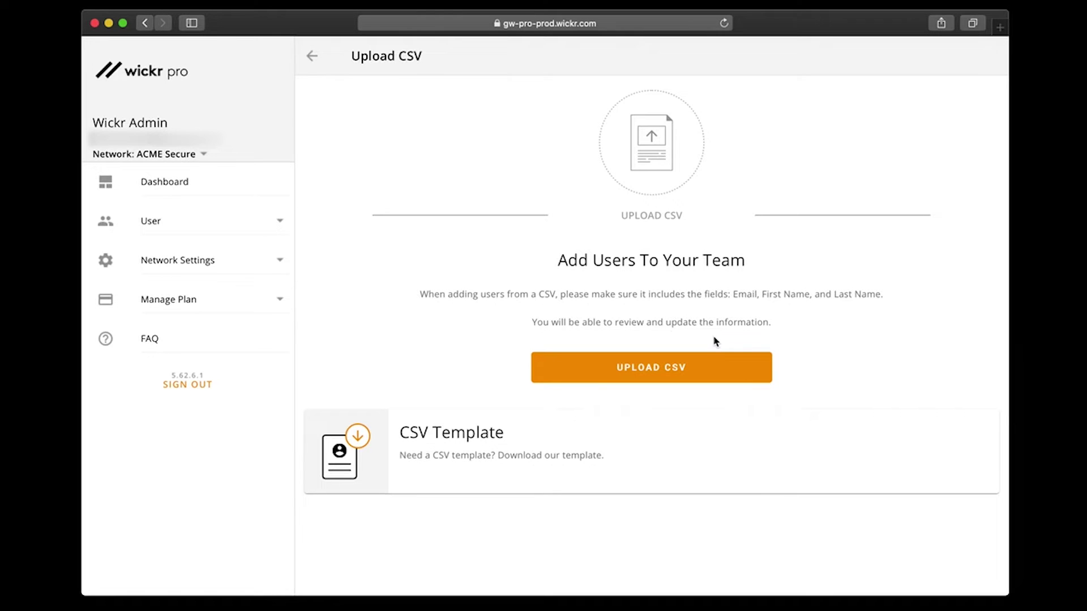
click(282, 266)
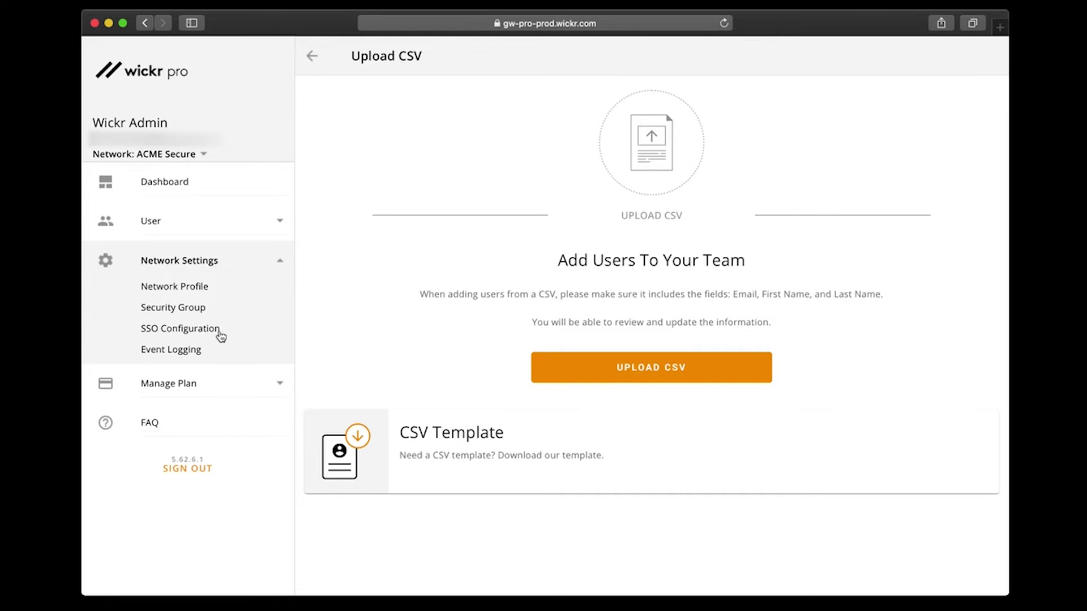
Preview the SSO Configuration form, then cancel without configuring a provider.
click(220, 334)
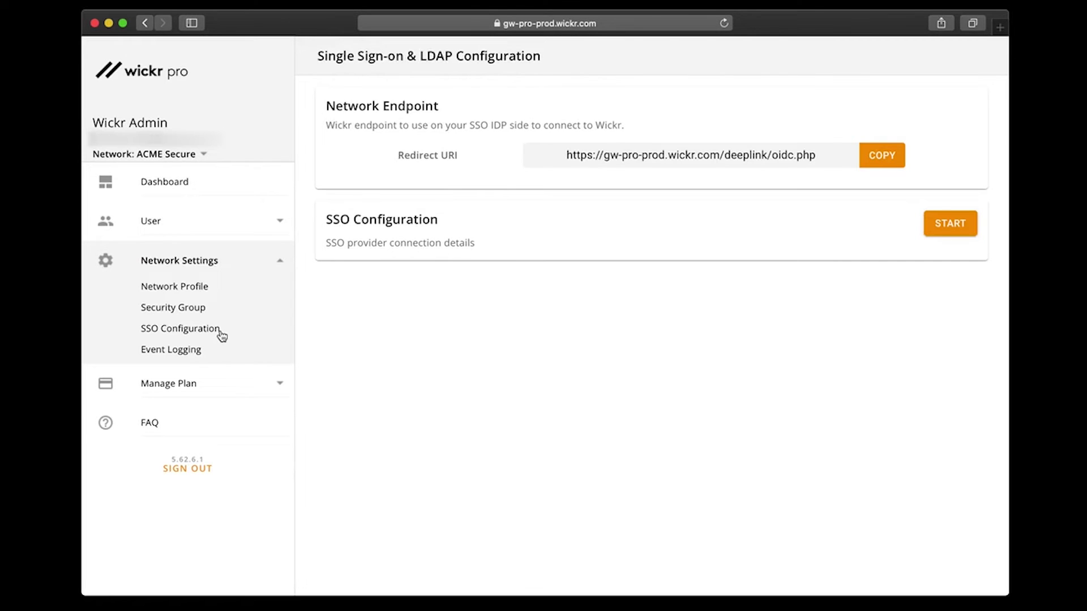
click(933, 240)
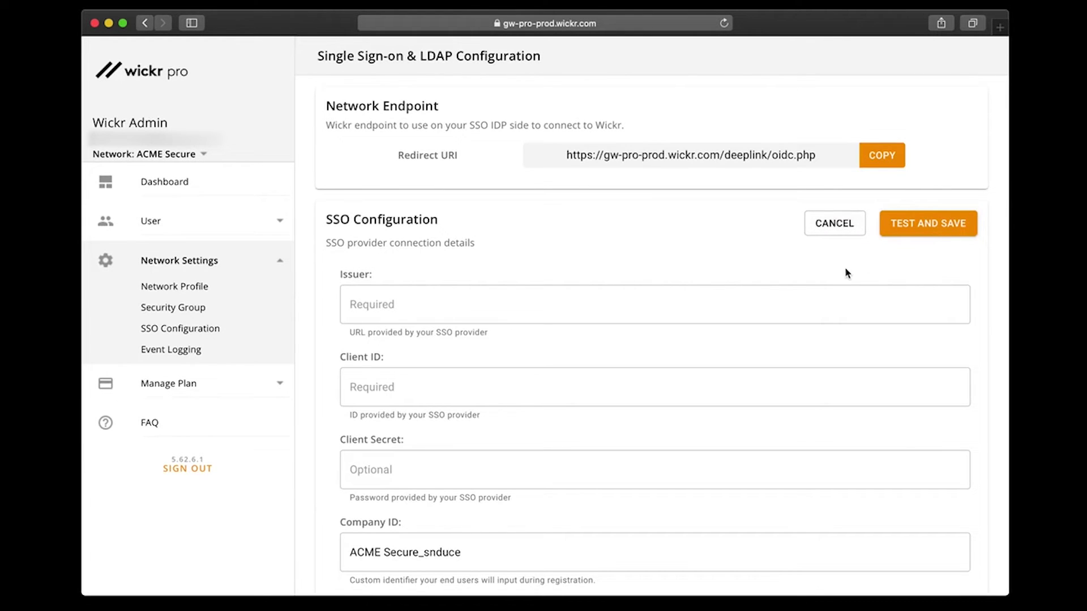
click(813, 237)
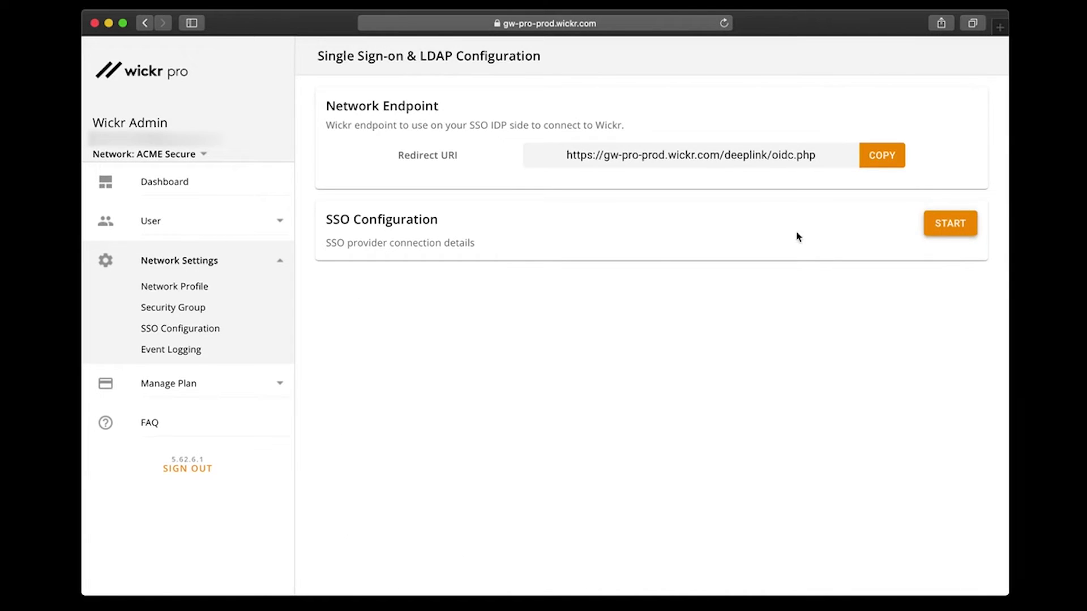
click(214, 314)
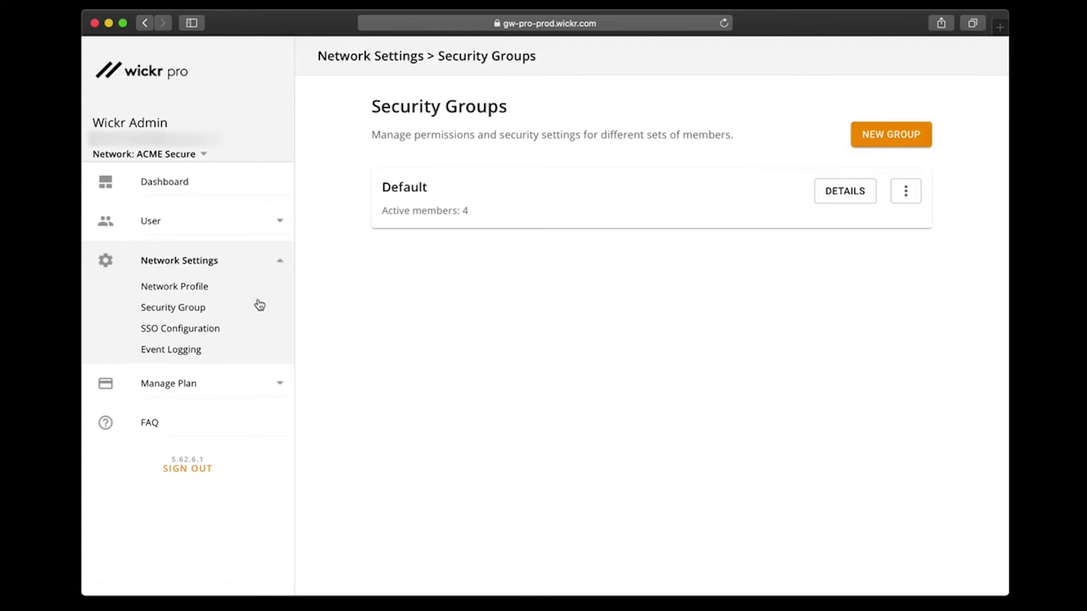
Open the Default group's DETAILS and put its General settings into edit mode.
click(820, 205)
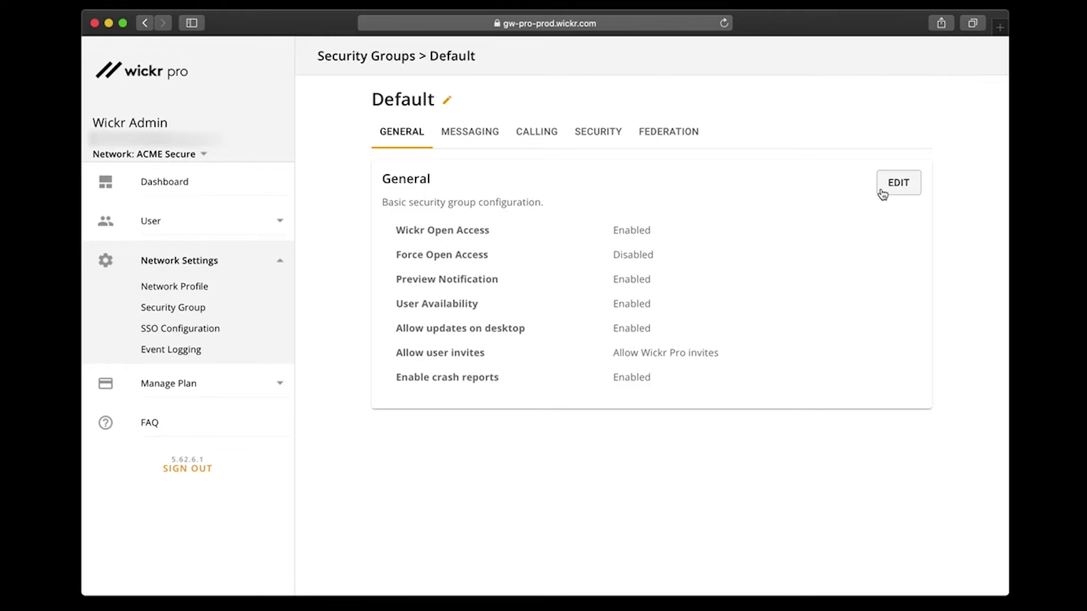
click(883, 194)
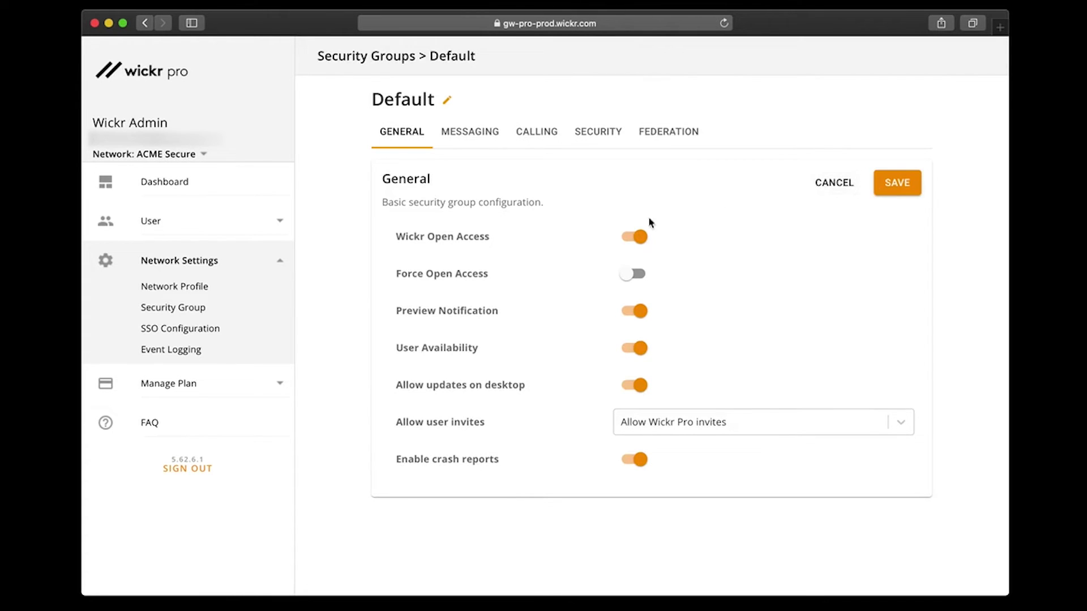
Toggle Wickr Open Access and User Availability off and back on, keeping only Wickr Pro invites allowed.
click(626, 245)
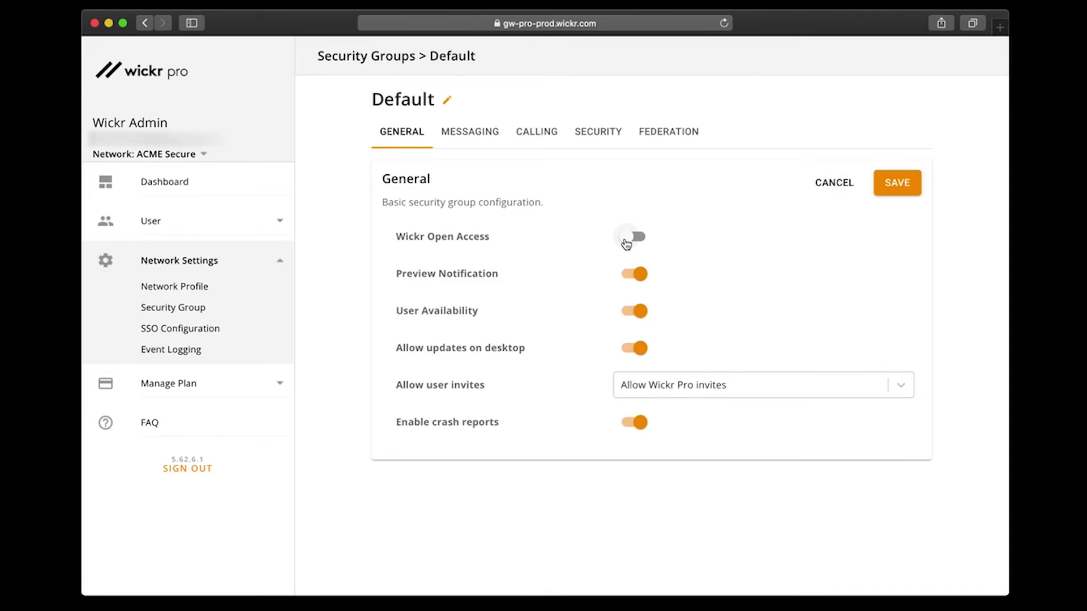
click(626, 245)
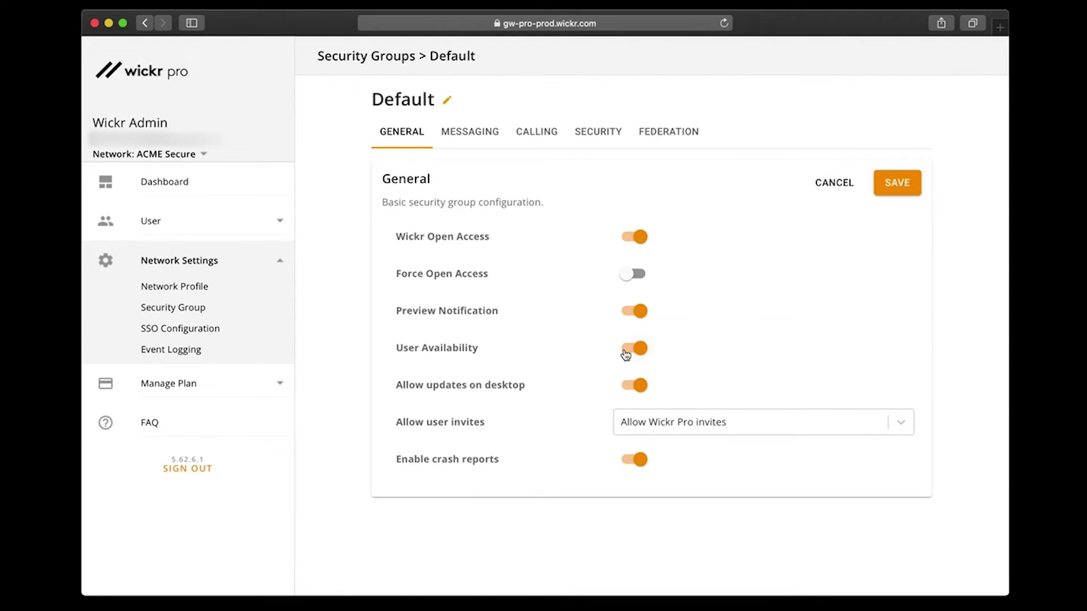
click(625, 354)
click(625, 354)
click(901, 430)
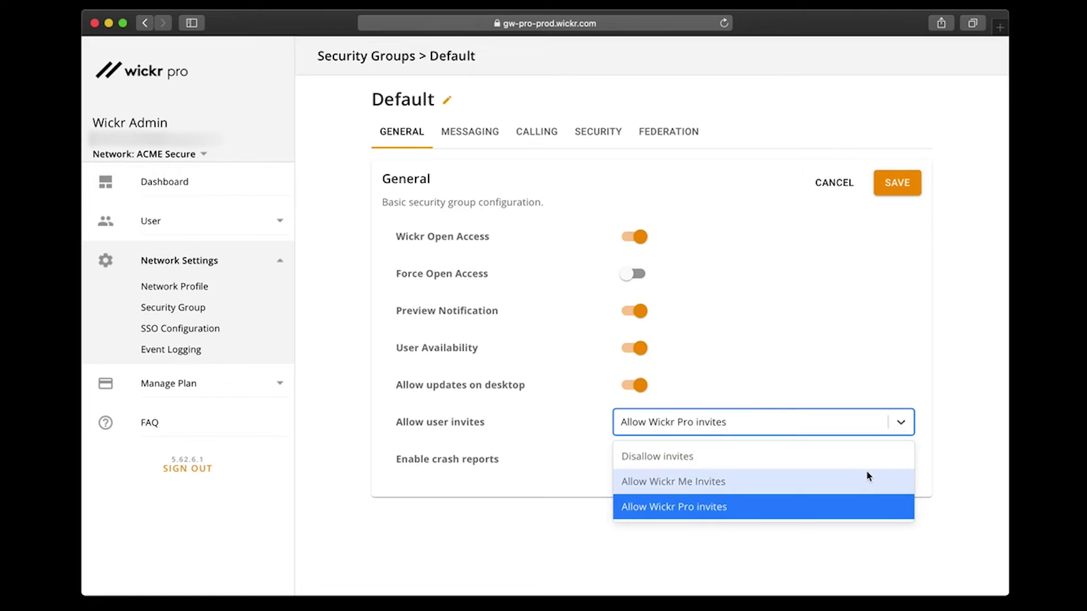
click(869, 511)
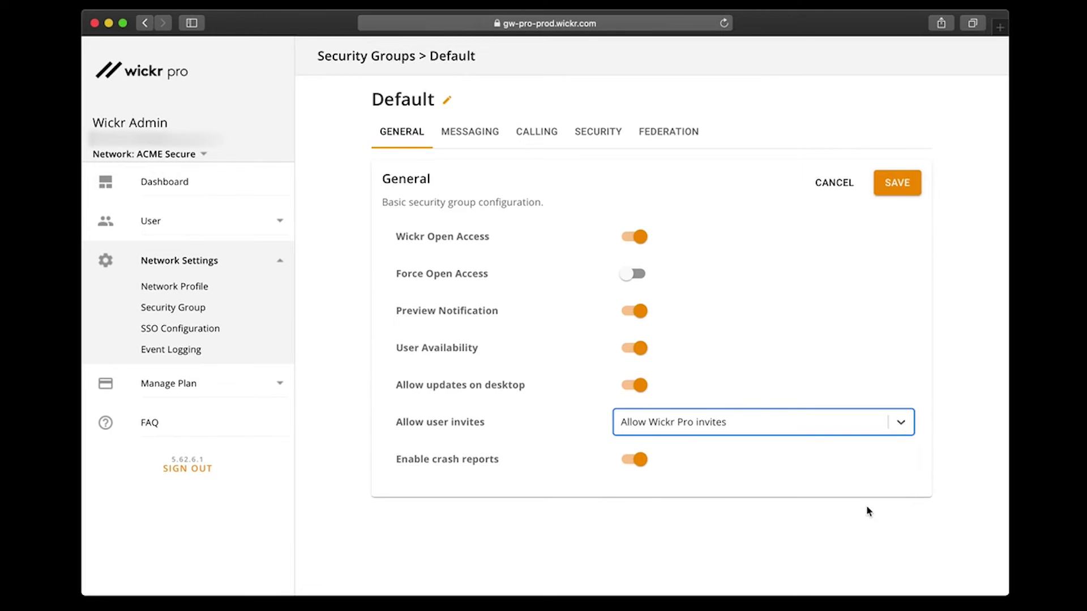
Save the General settings and put the Messaging Preferences into edit mode.
click(912, 197)
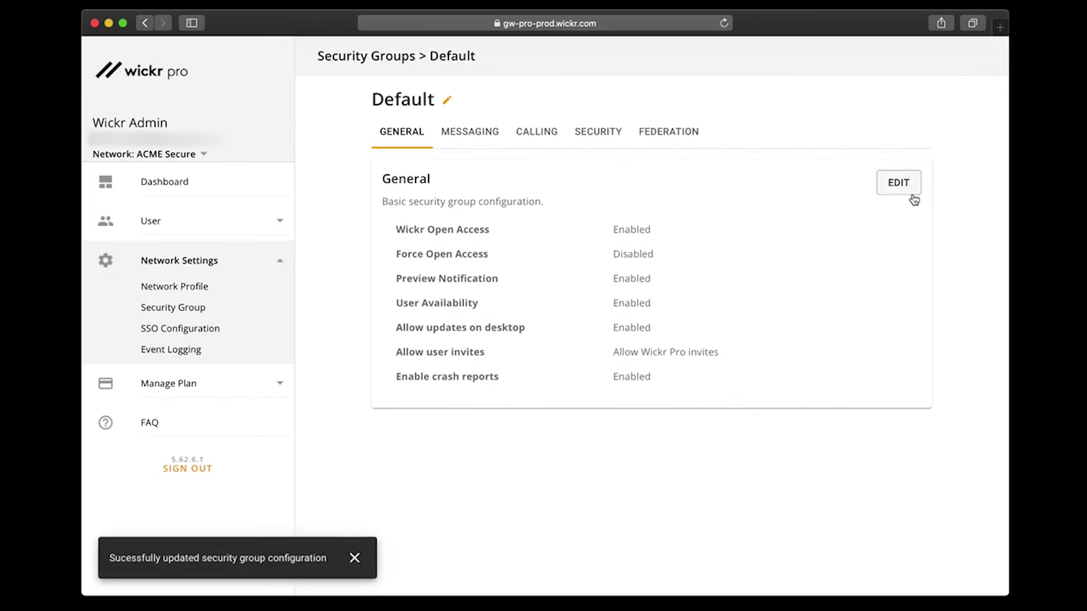
click(490, 145)
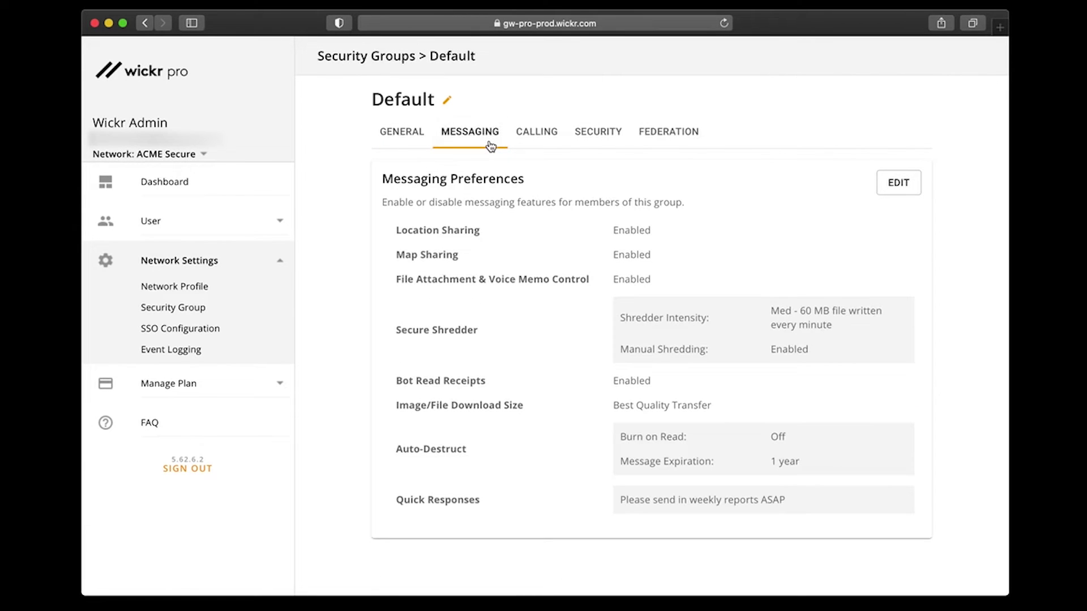
click(888, 190)
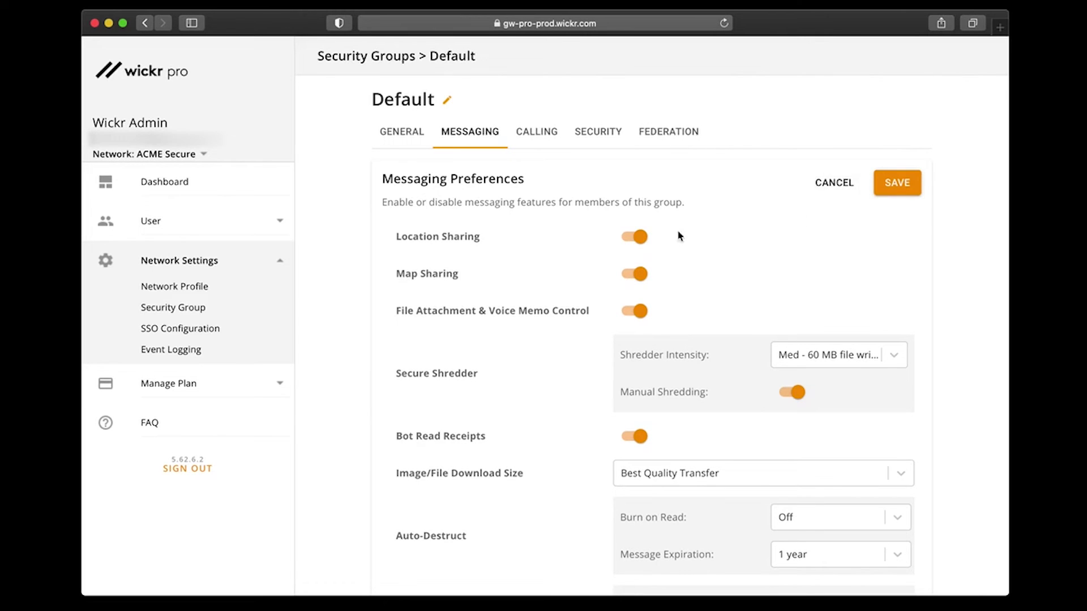
Toggle Location Sharing and File Attachment & Voice Memo Control off and back on.
click(628, 244)
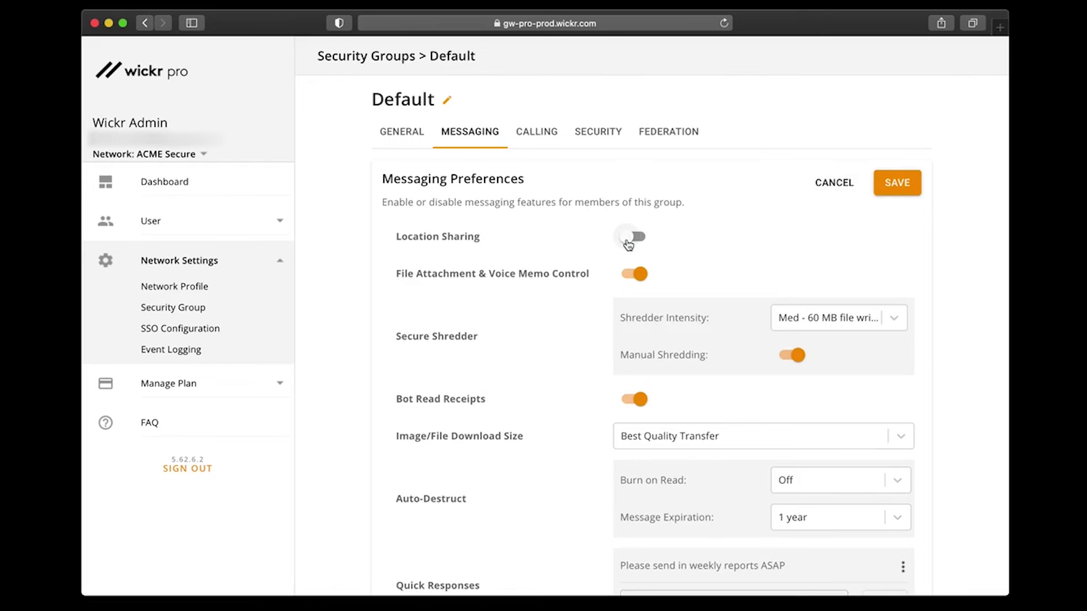
click(628, 244)
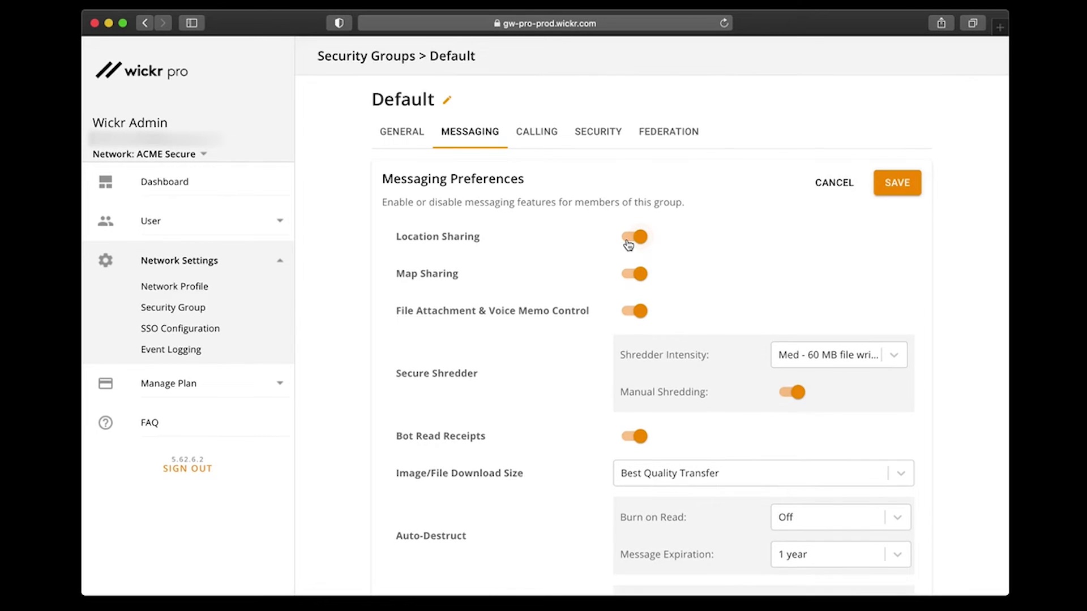
click(626, 318)
click(626, 319)
Set the Default group's message expiration to 30 Days.
scroll(606, 481, down, 3)
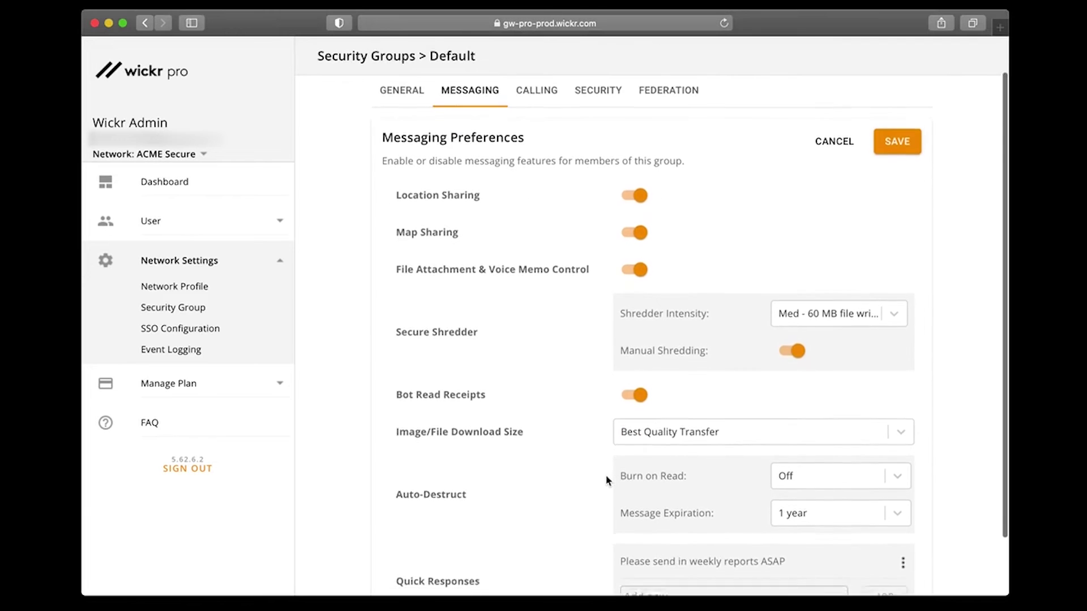
click(886, 411)
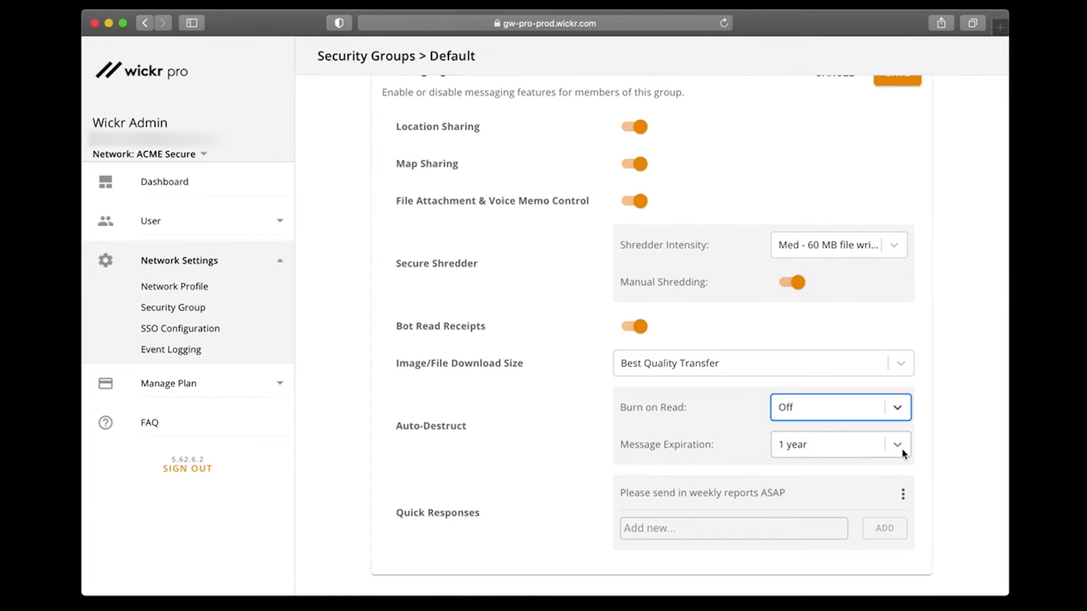
click(903, 454)
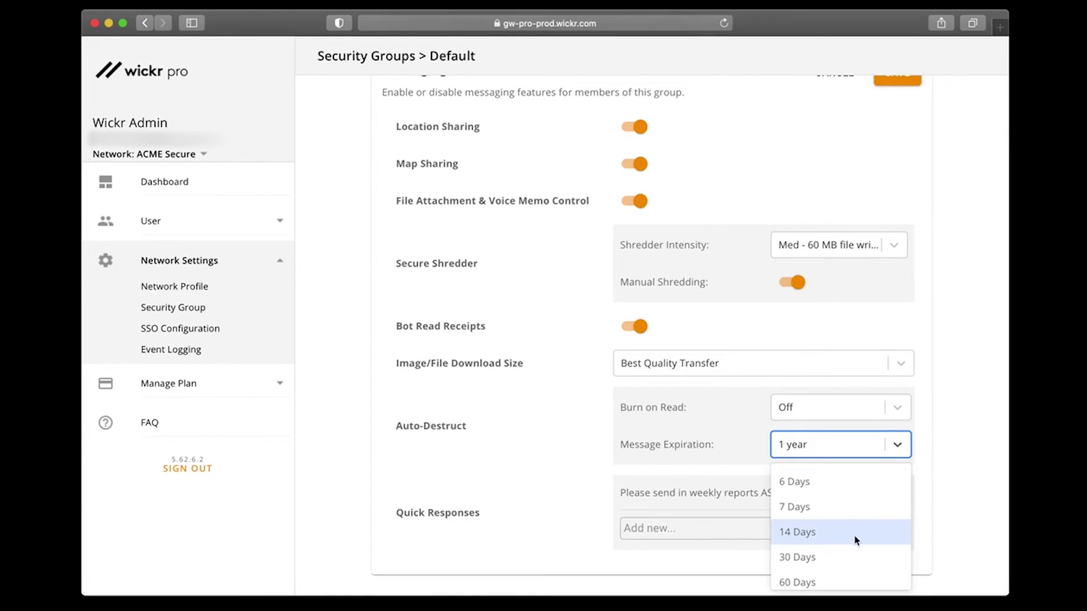
click(849, 562)
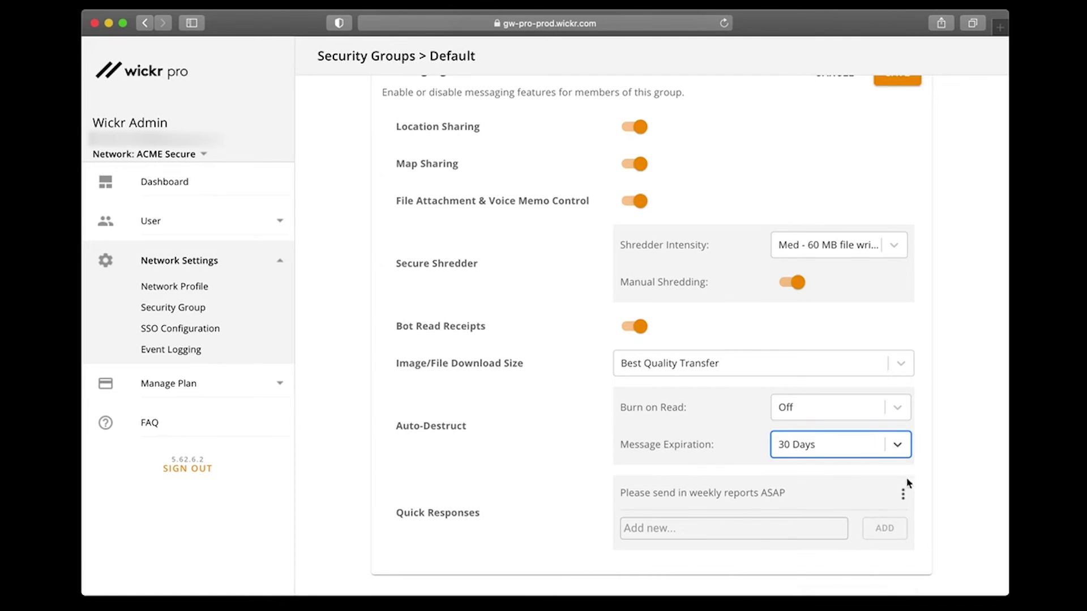
Add the quick response 'Lunch is in the break room' and save the messaging preferences.
click(823, 532)
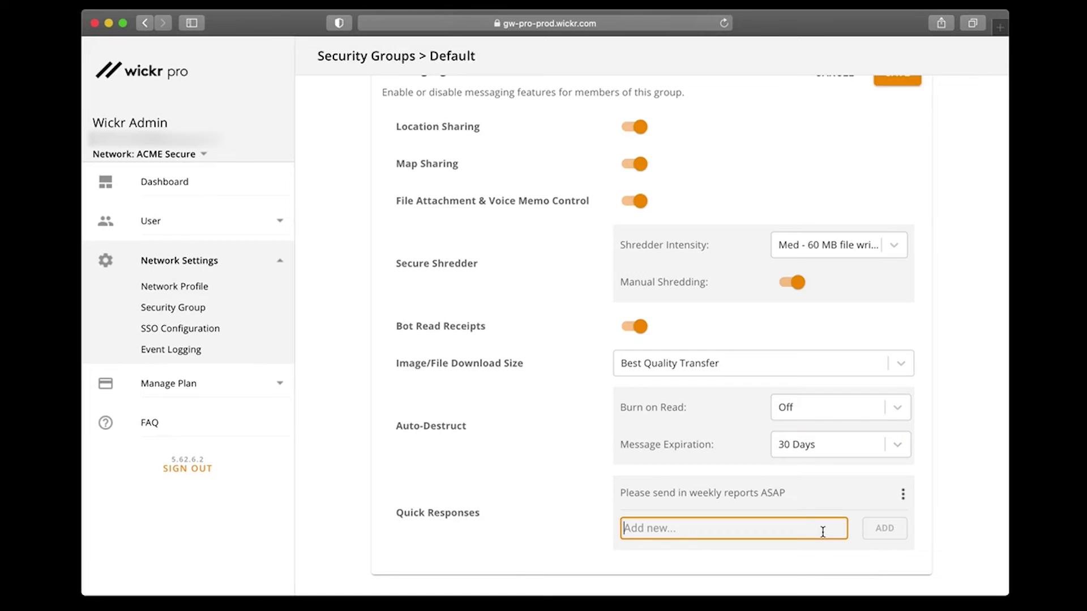
text(Lunch is in )
text(the break roo)
text(m)
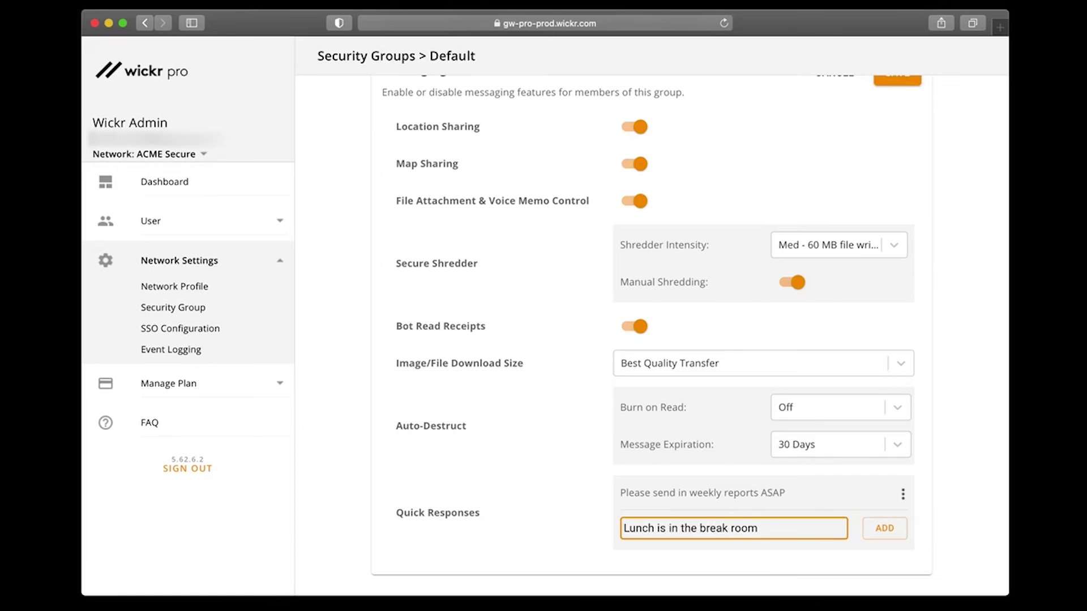
click(868, 536)
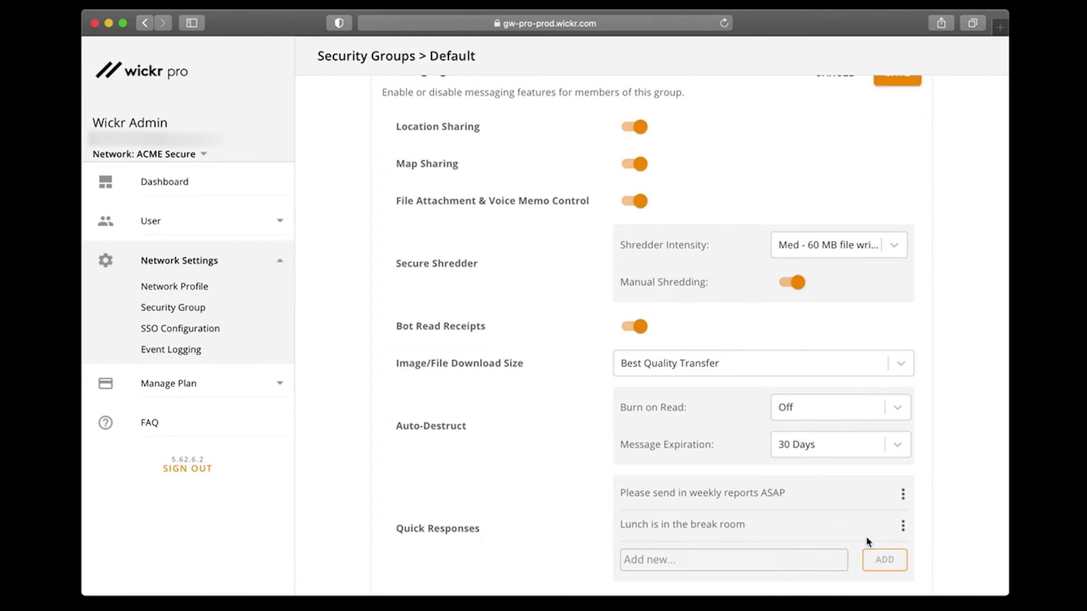
scroll(917, 450, up, 3)
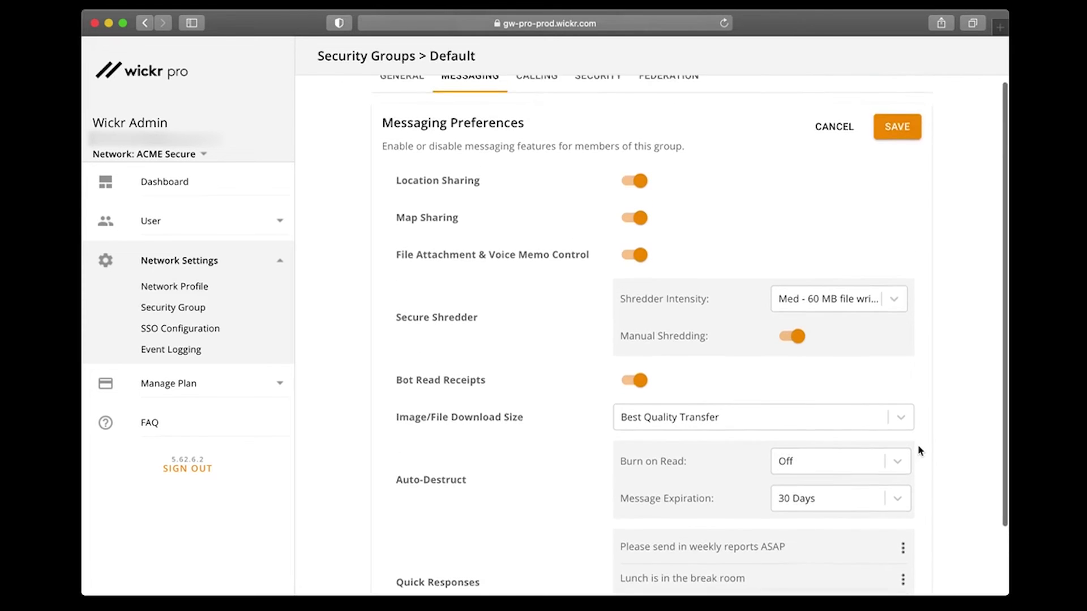
click(906, 183)
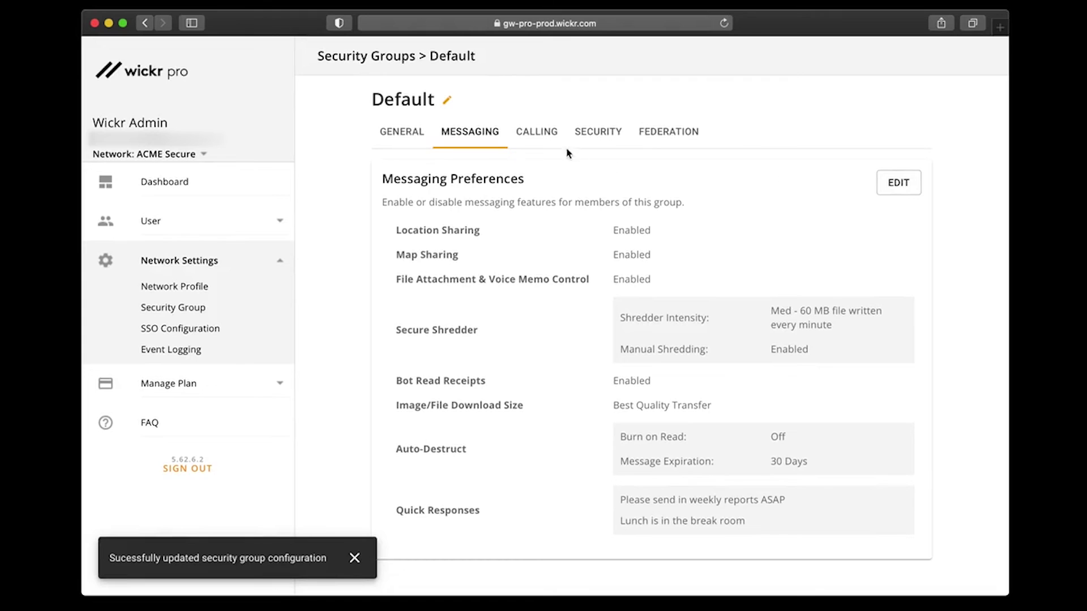
Save the Default group's calling settings without changes.
click(547, 143)
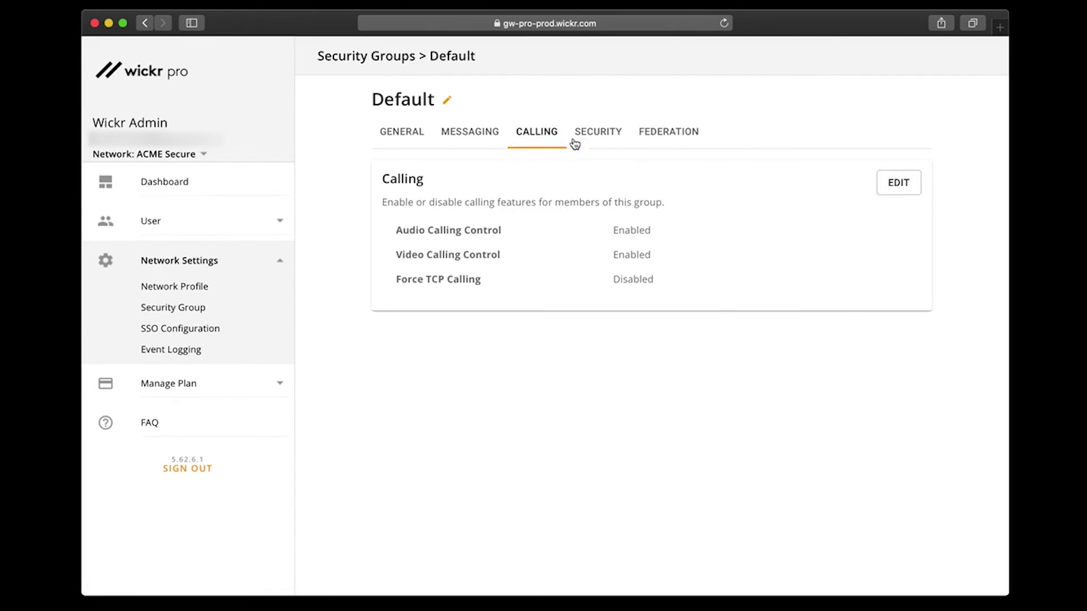
click(886, 196)
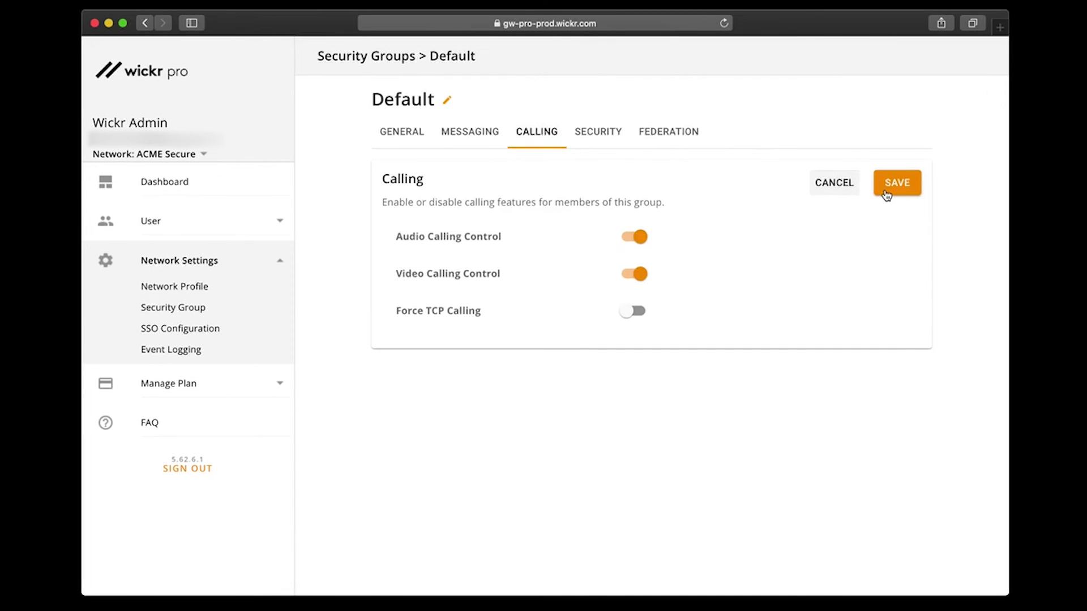
click(887, 195)
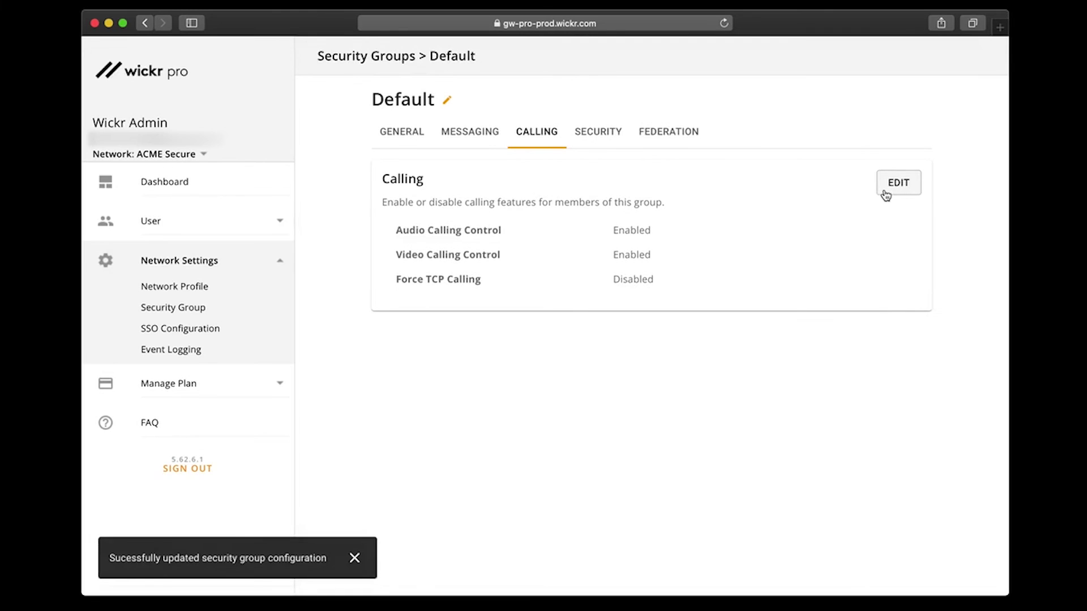
Save the Default group's security settings with Require 2 Factor Authentication left off.
click(610, 147)
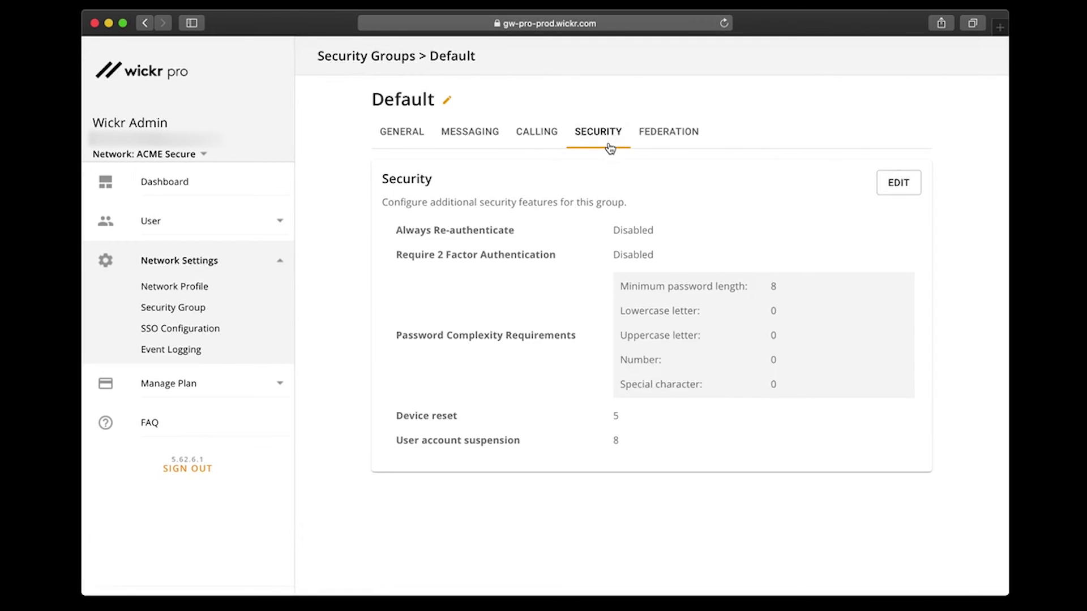
click(882, 195)
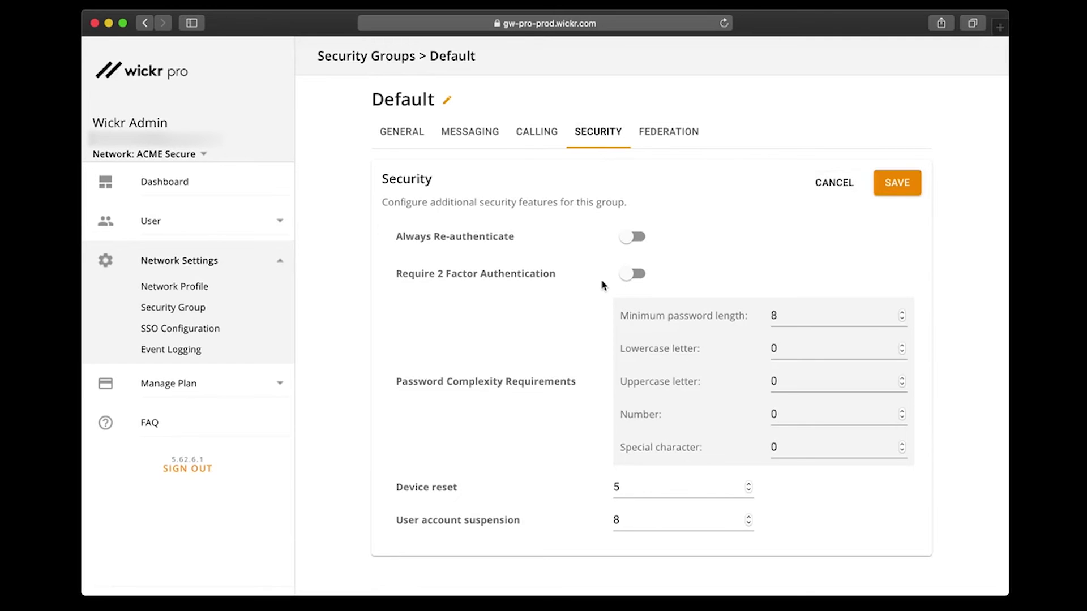
click(639, 285)
click(640, 284)
click(884, 199)
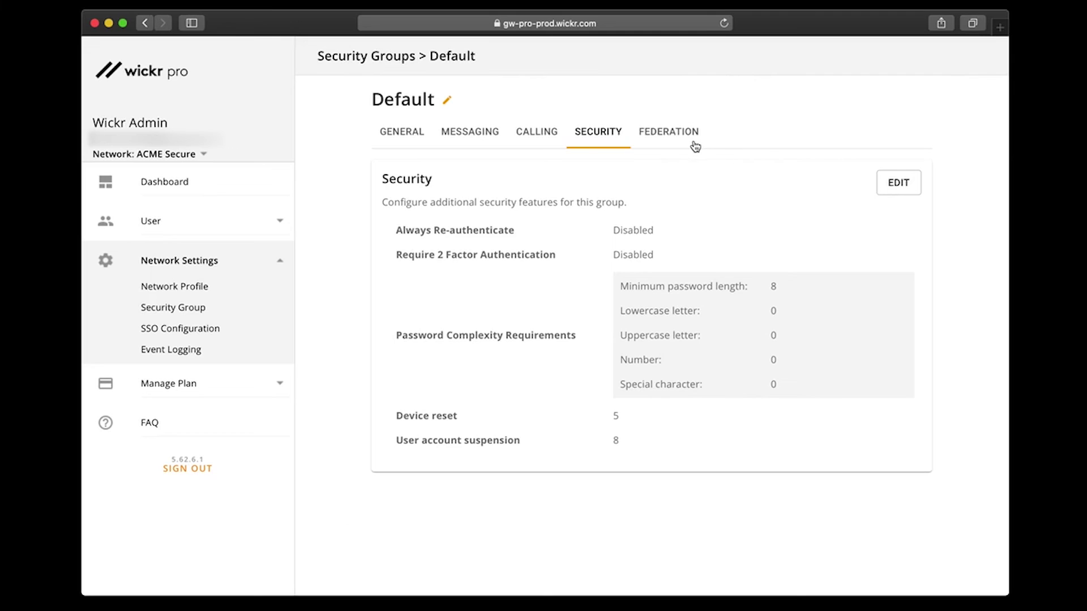
Save the Default group's federation settings with Local Federation kept as Enable federation, then return to Security Groups.
click(692, 147)
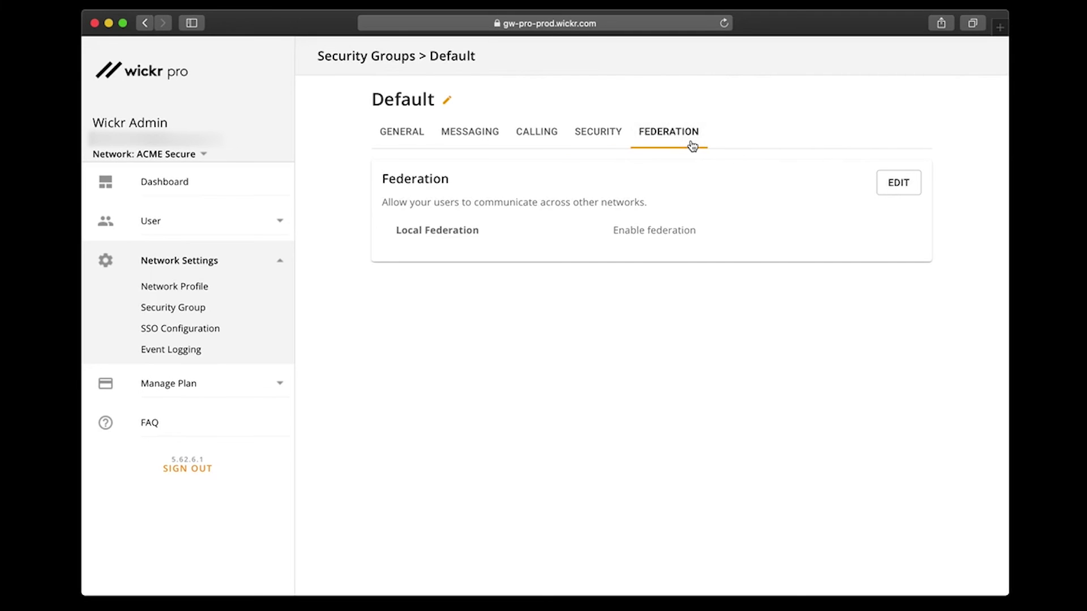
click(881, 191)
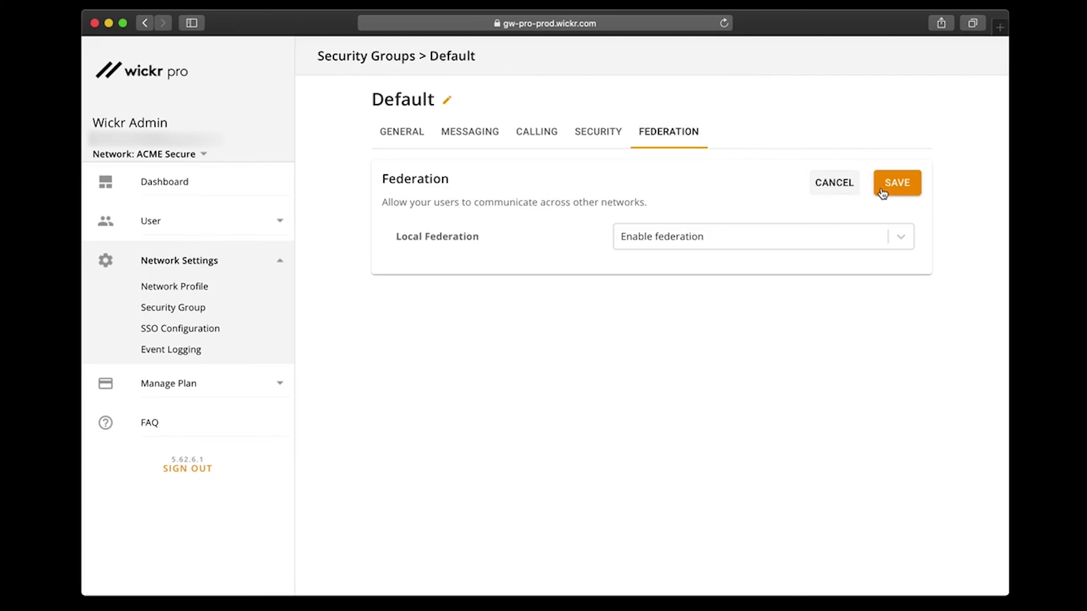
click(892, 244)
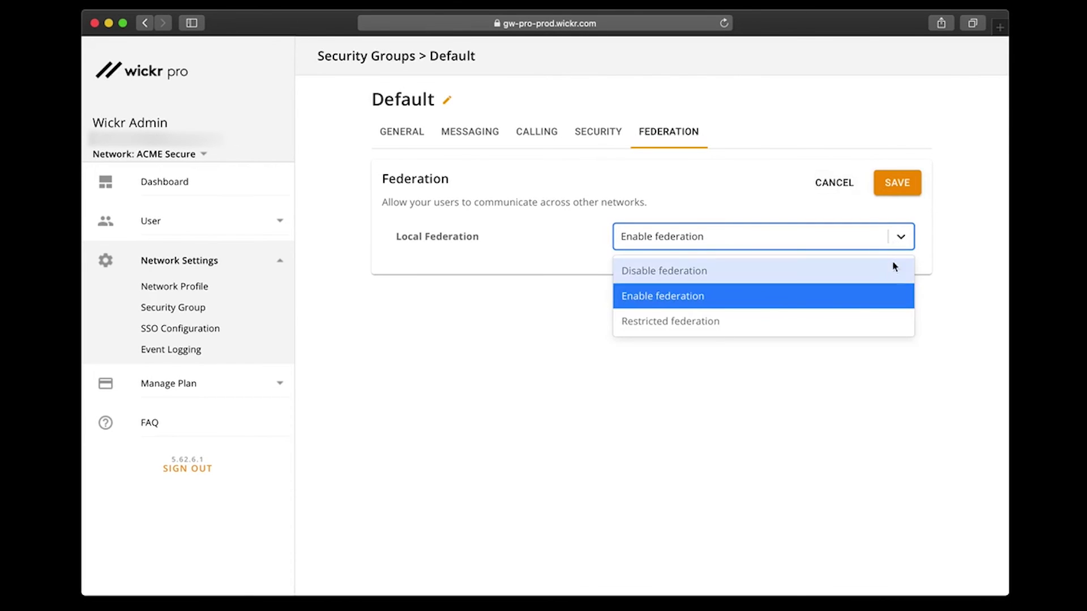
click(881, 300)
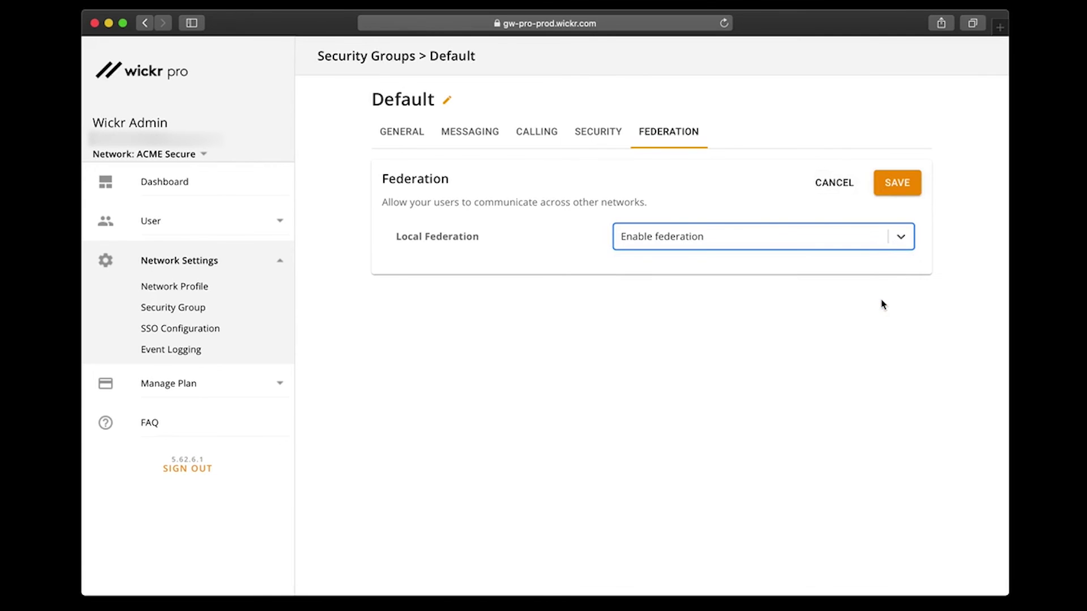
click(880, 195)
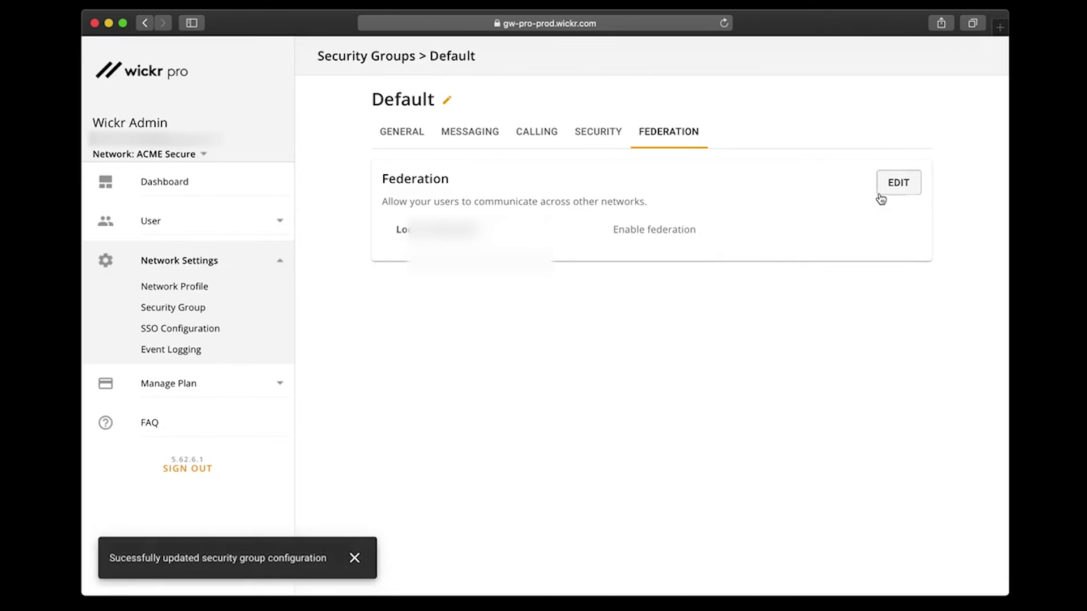
click(196, 307)
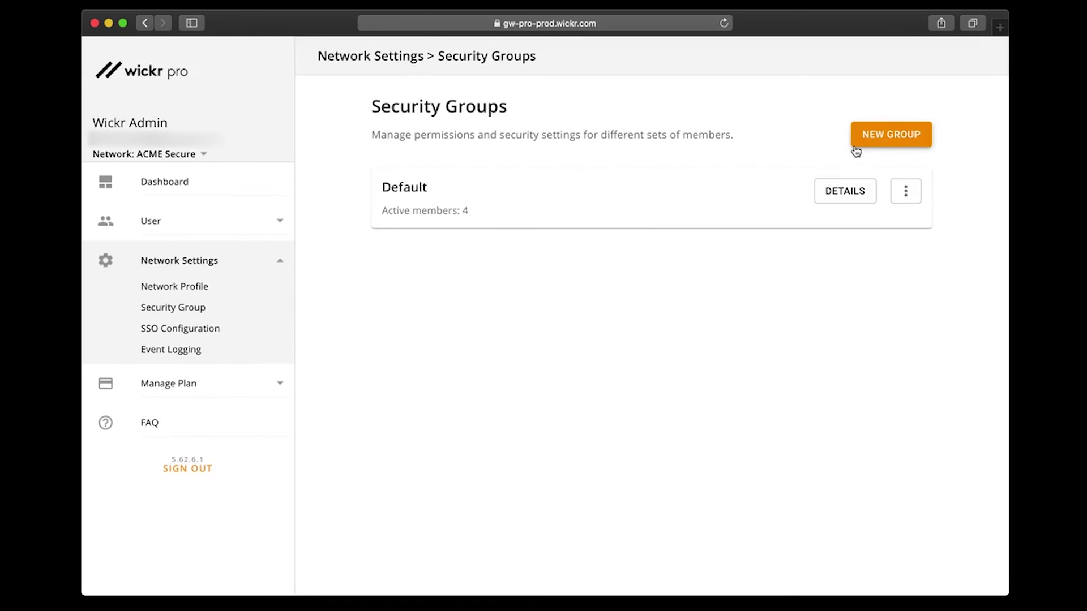
Create Custom Security Group 1 and go to the User Team Directory.
click(856, 146)
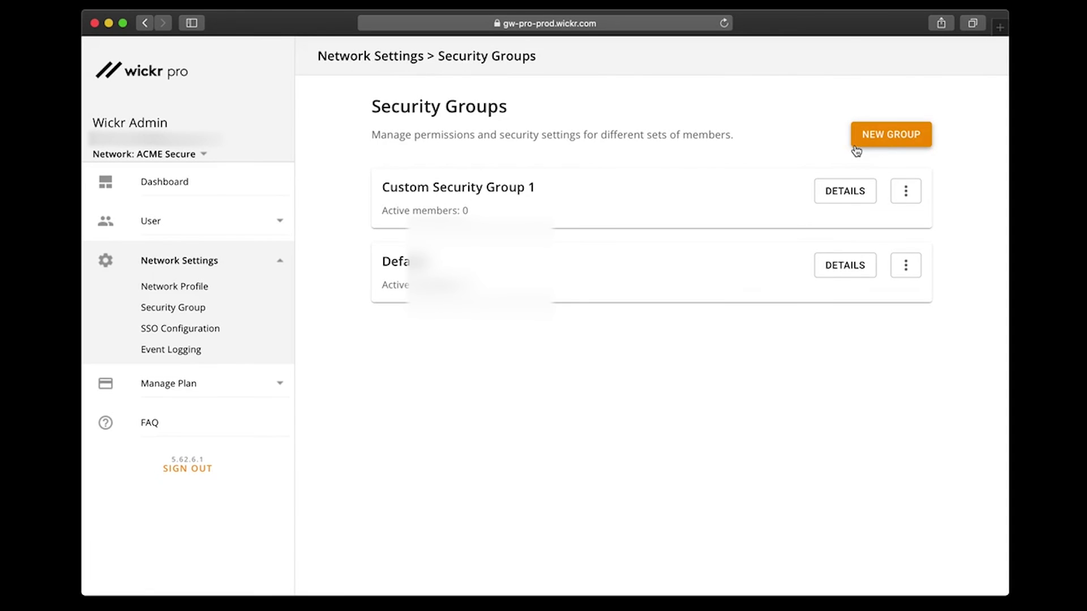
click(259, 221)
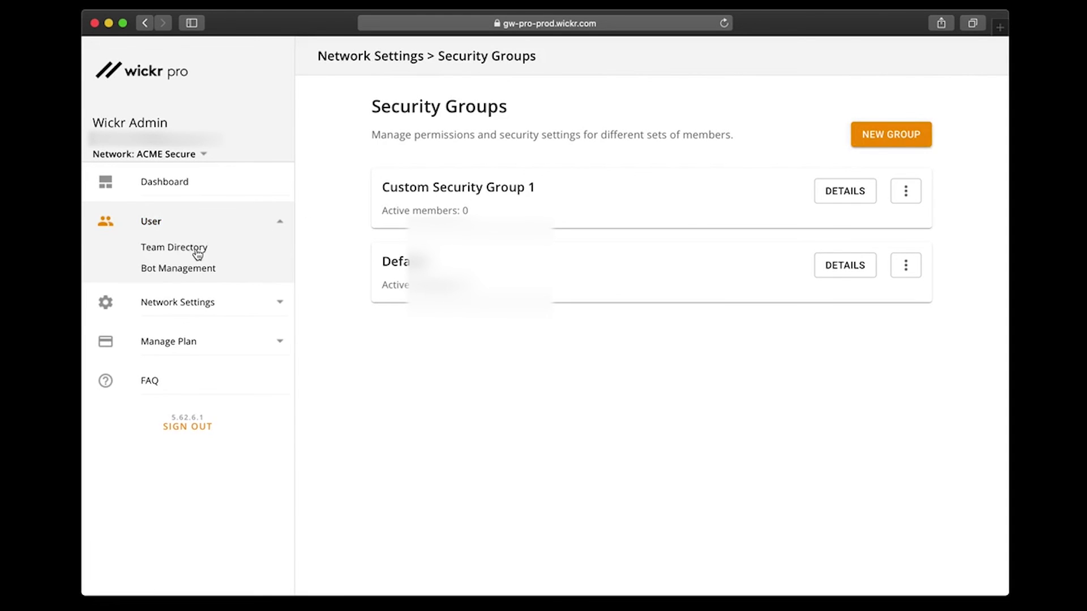
click(198, 249)
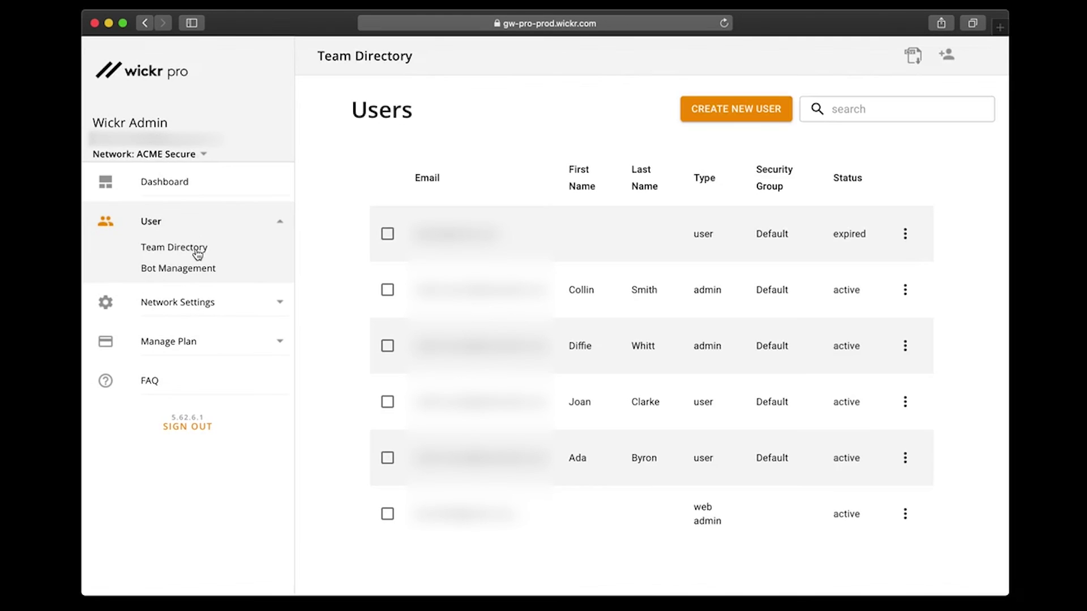
Assign the first Team Directory user to Custom Security Group 1 and save.
click(904, 234)
click(905, 234)
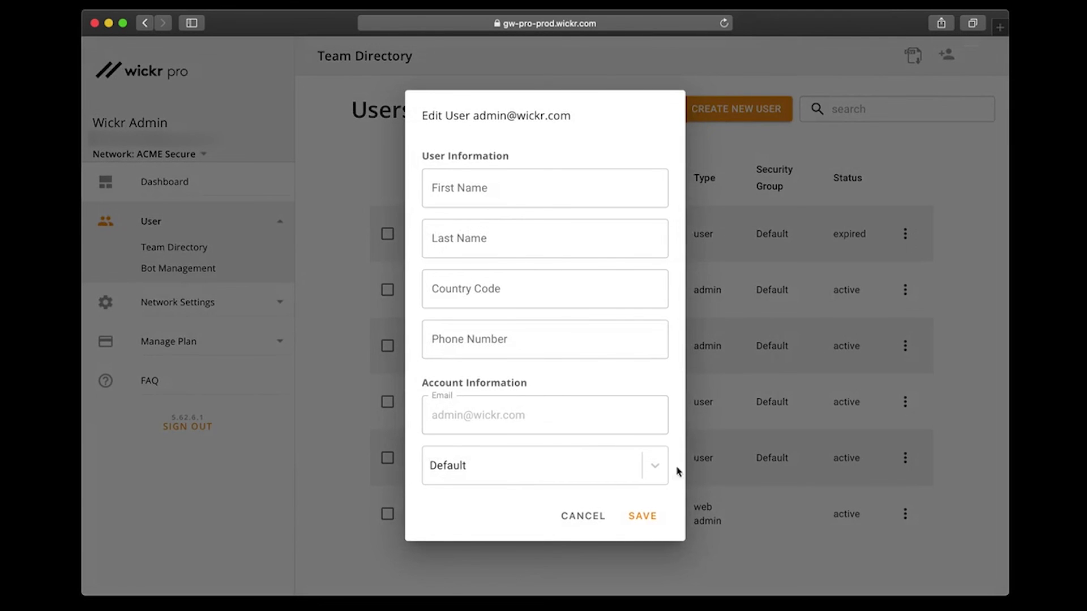
click(656, 466)
click(583, 505)
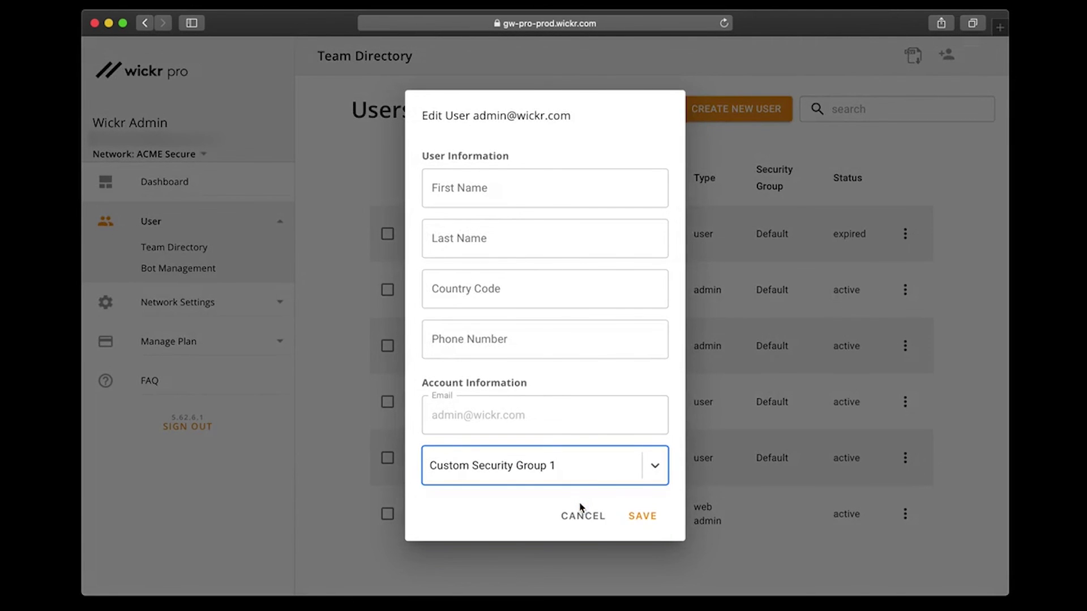
click(633, 521)
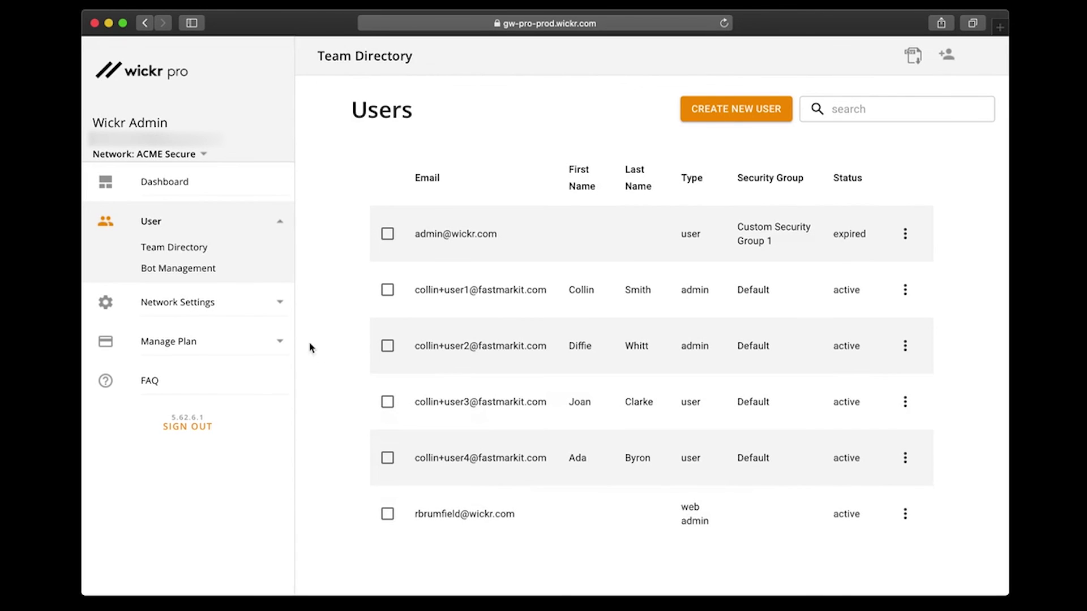
click(282, 304)
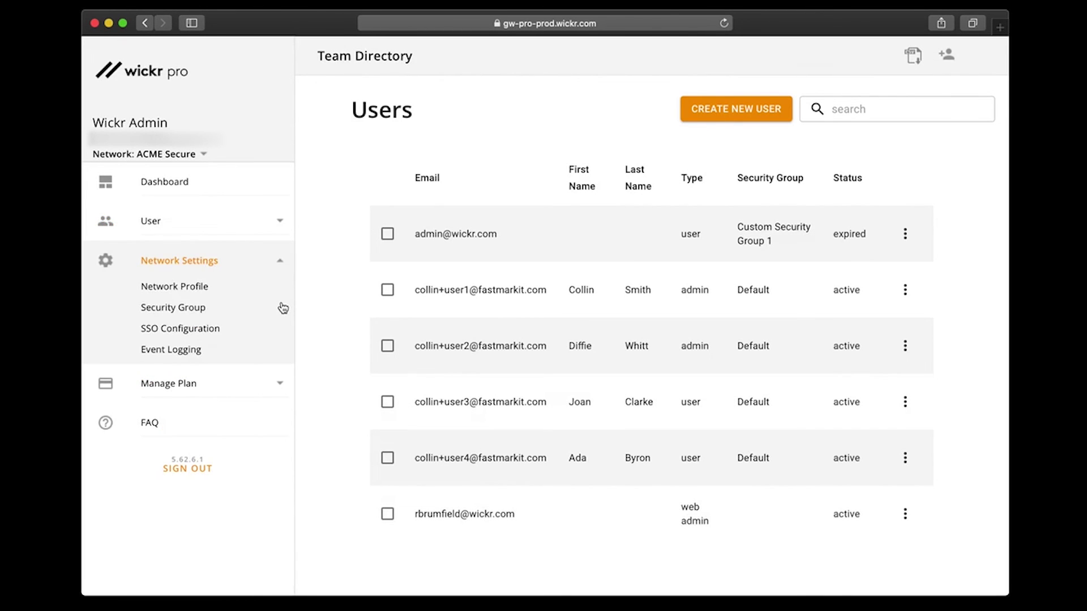
Visit Event Logging, then Bot Management, previewing the Create New Bot form without creating a bot.
click(204, 355)
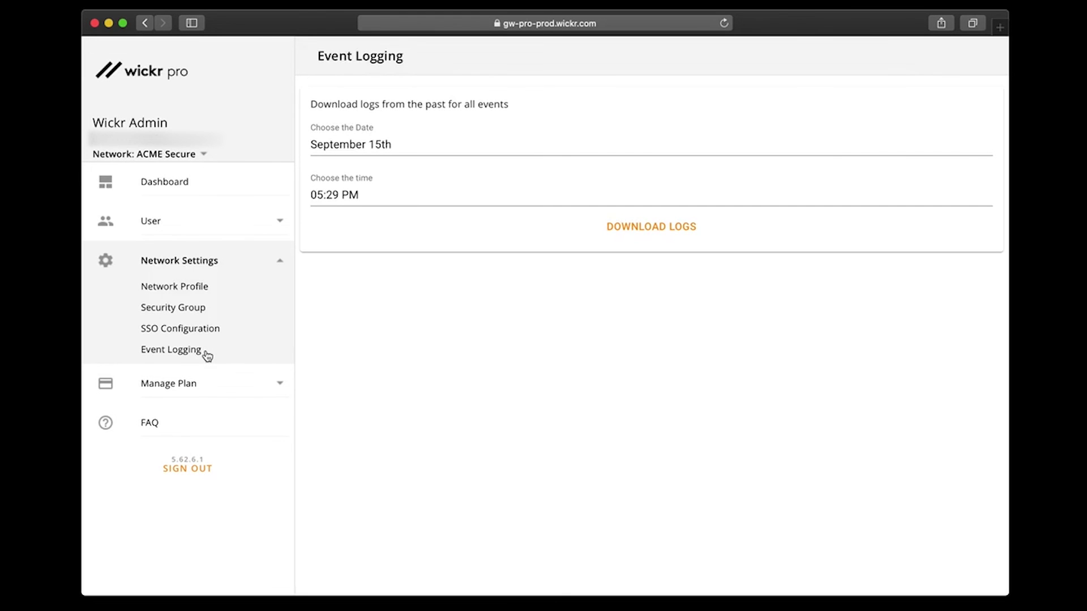
click(278, 231)
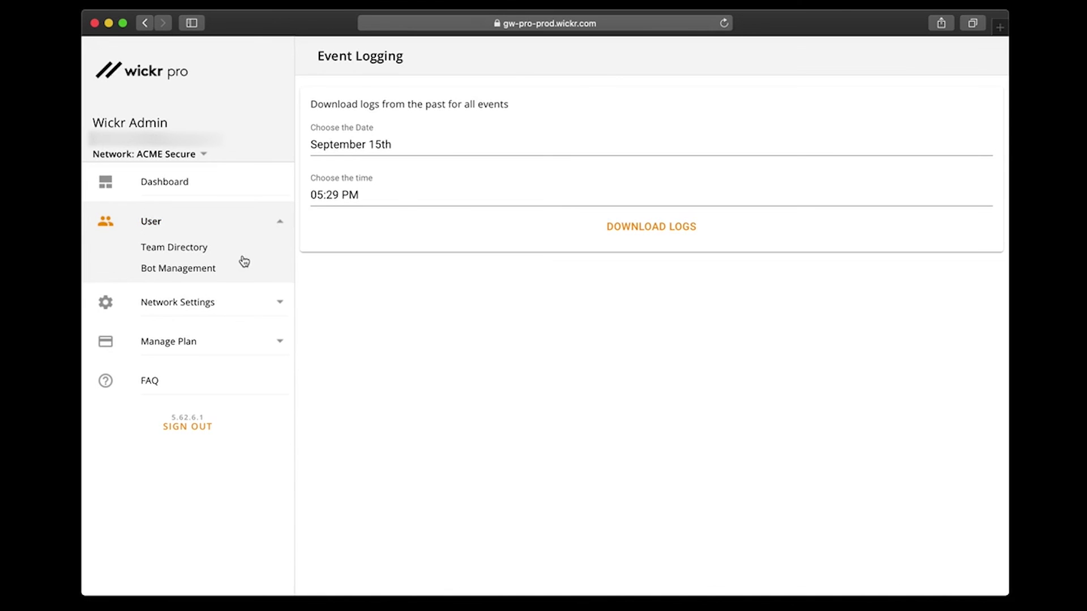
click(221, 275)
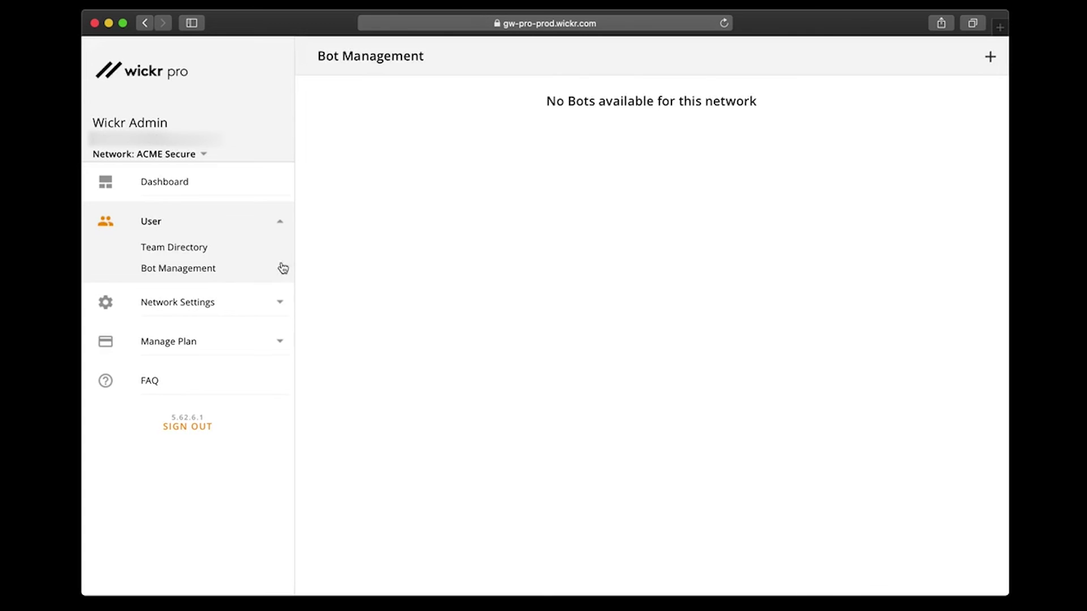
click(990, 59)
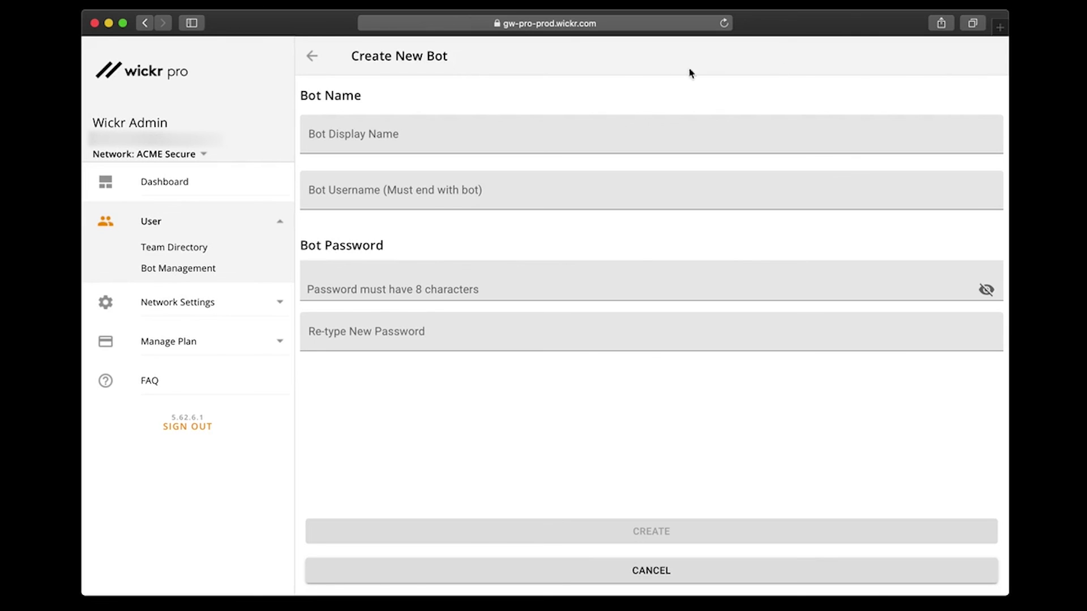
click(312, 57)
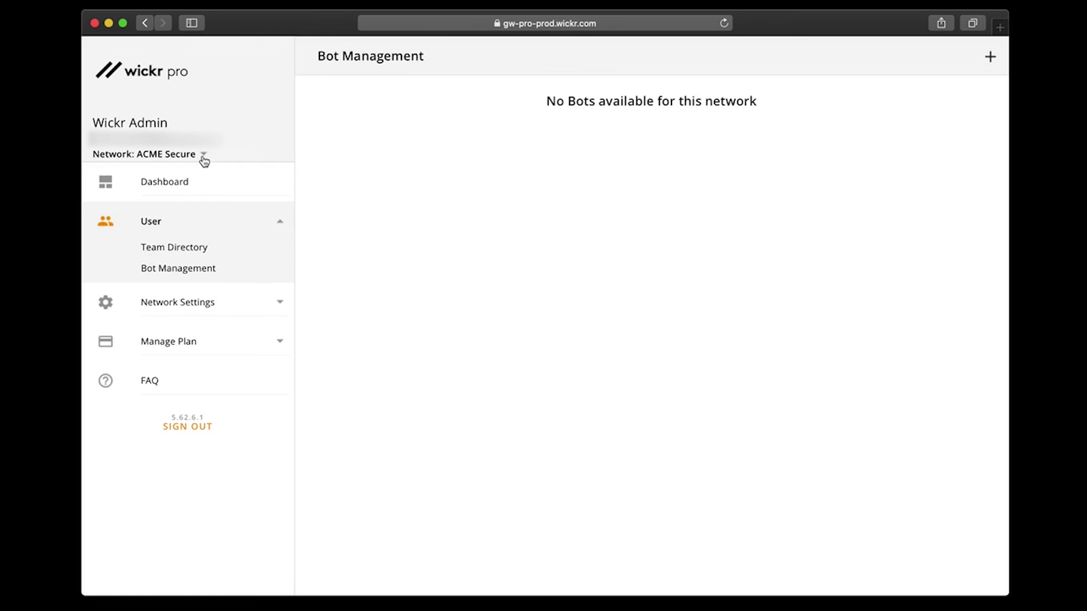
Choose Create Additional Network from the Network: ACME Secure sidebar dropdown.
click(194, 159)
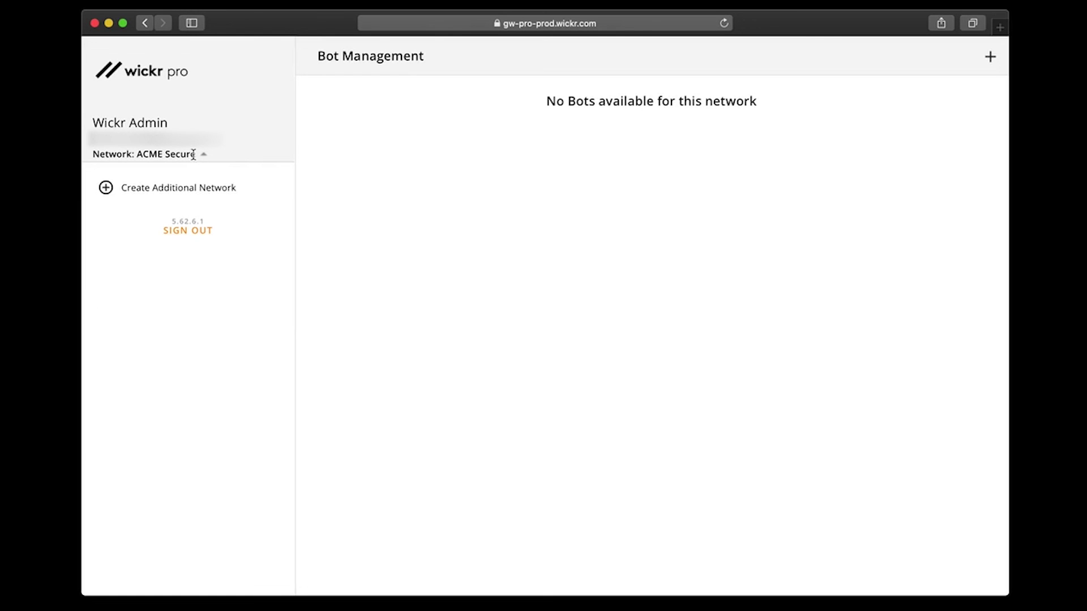
click(107, 188)
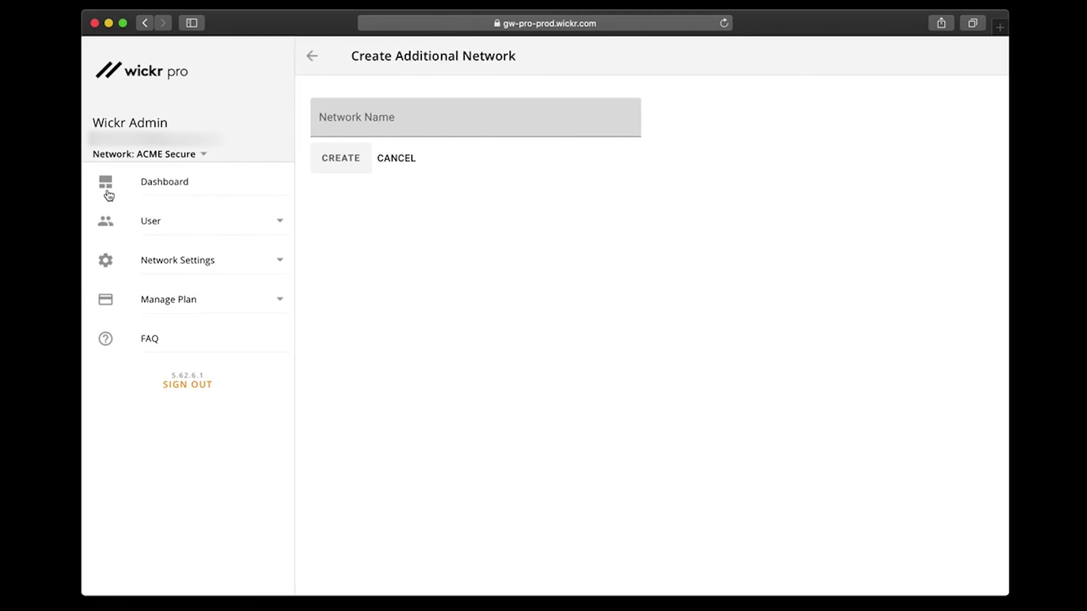